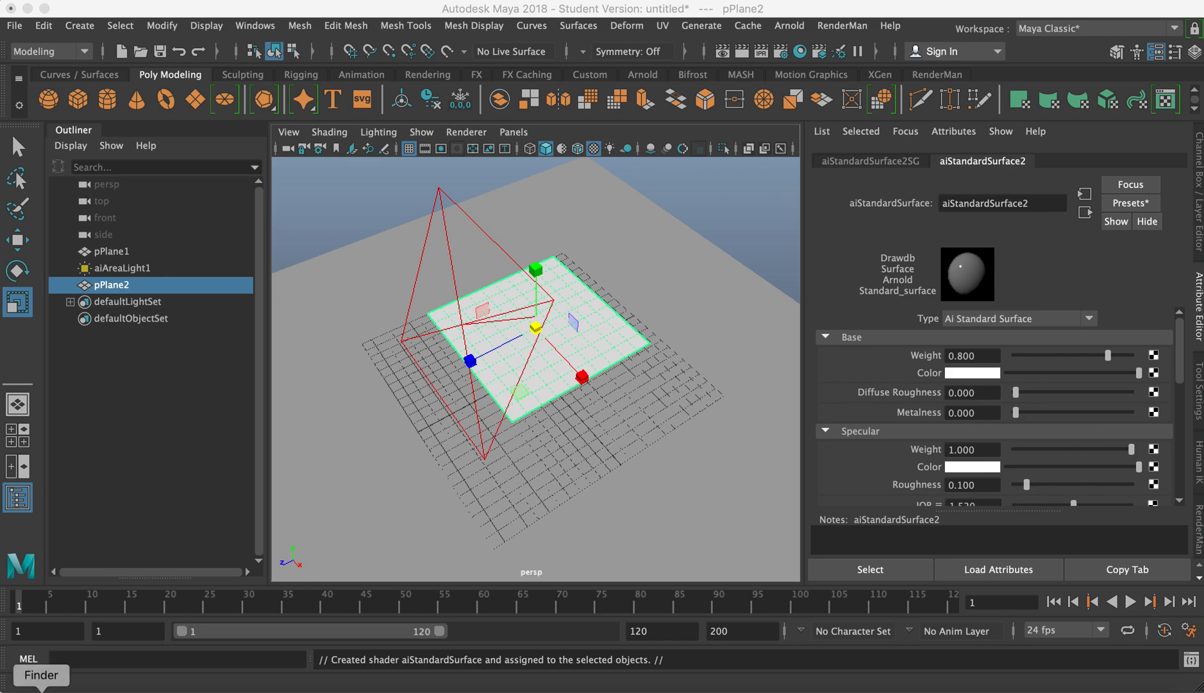
Step: Preview the grass2.png image from the wk13-1 folder, close the preview and return to Maya
left_click(40, 687)
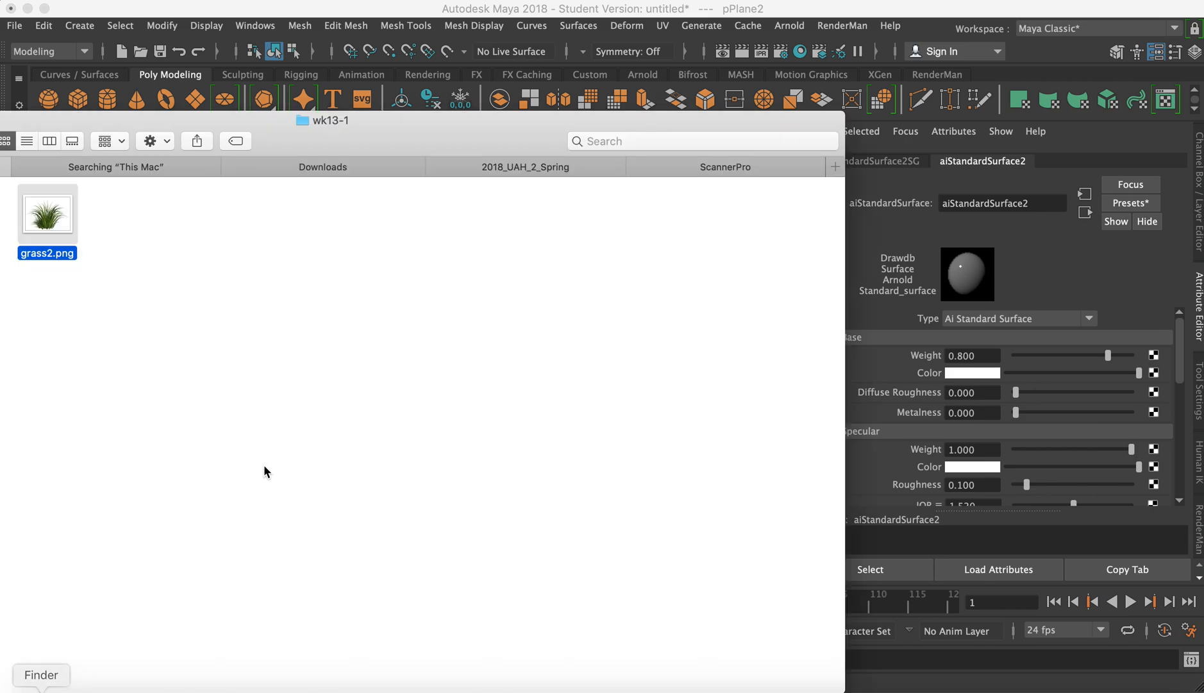
double_click(66, 233)
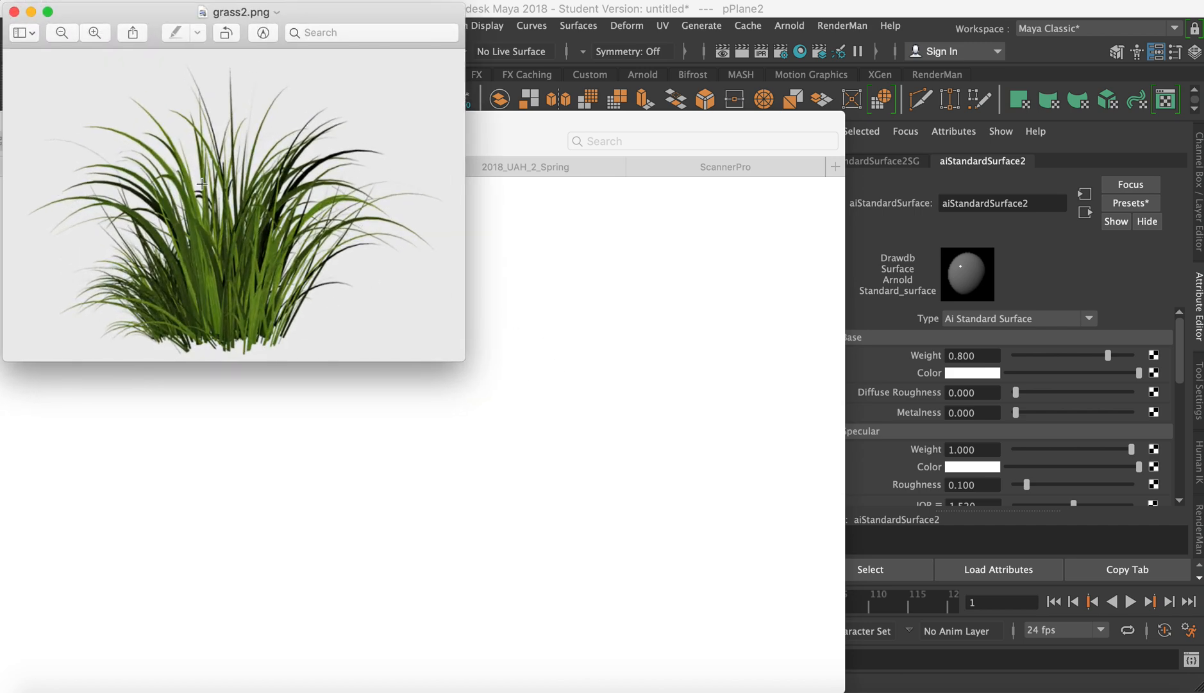
left_click_drag(119, 9, 292, 142)
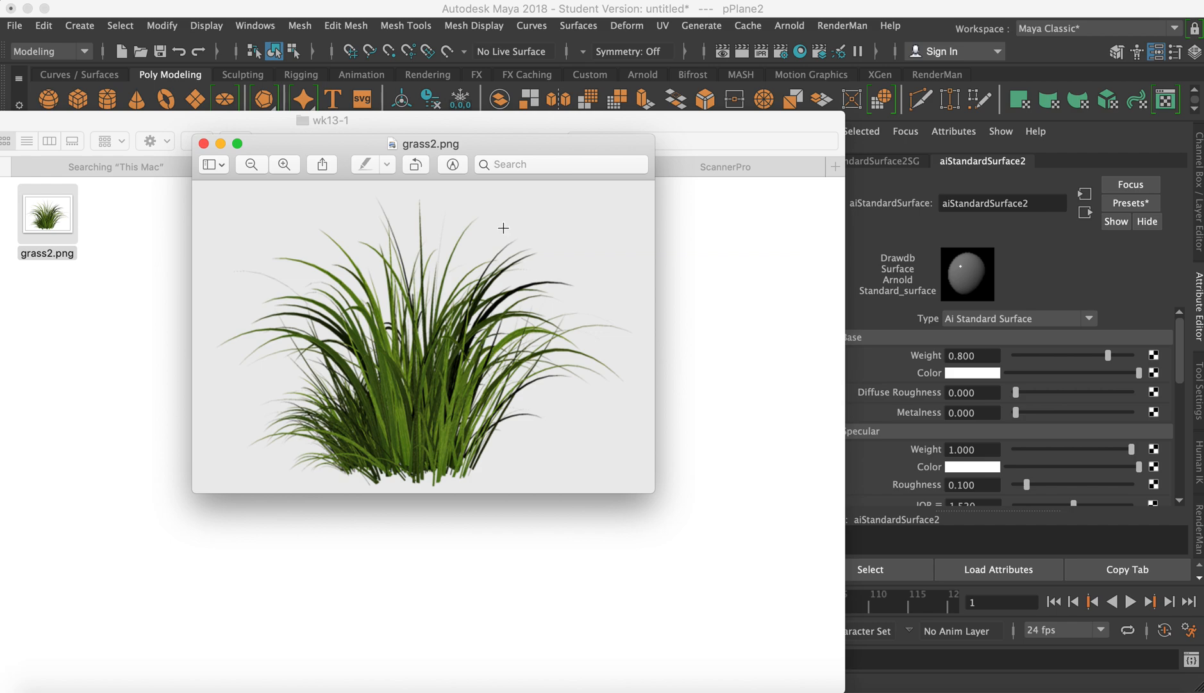
left_click(203, 143)
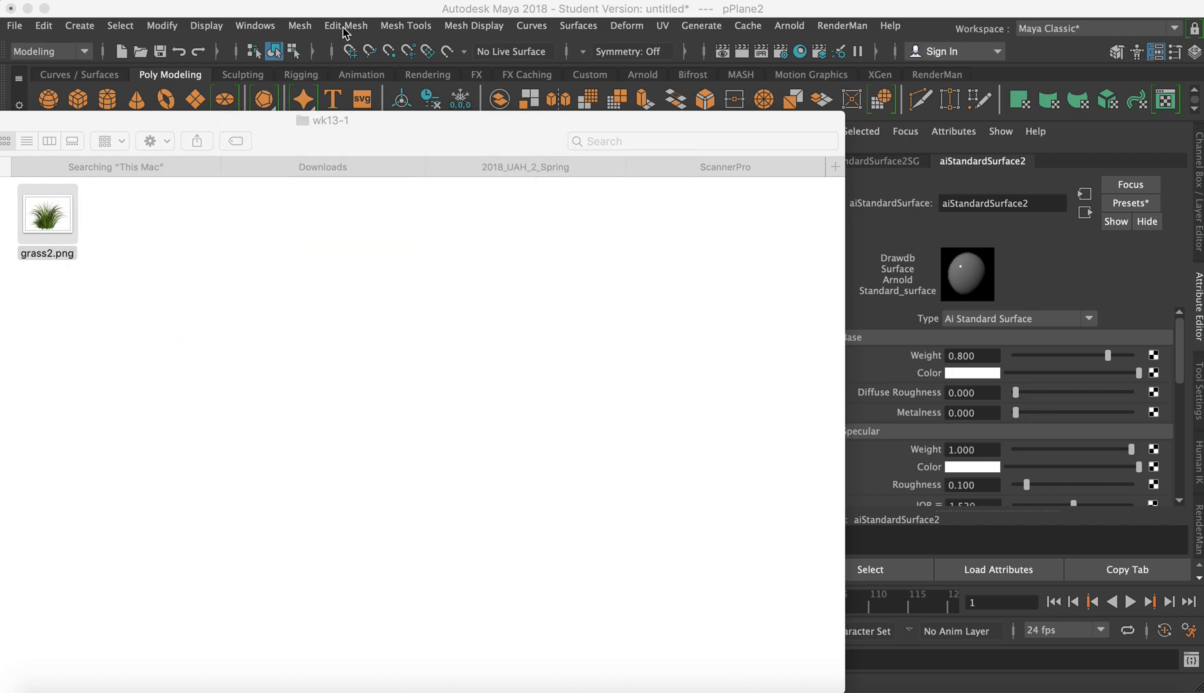
left_click(356, 14)
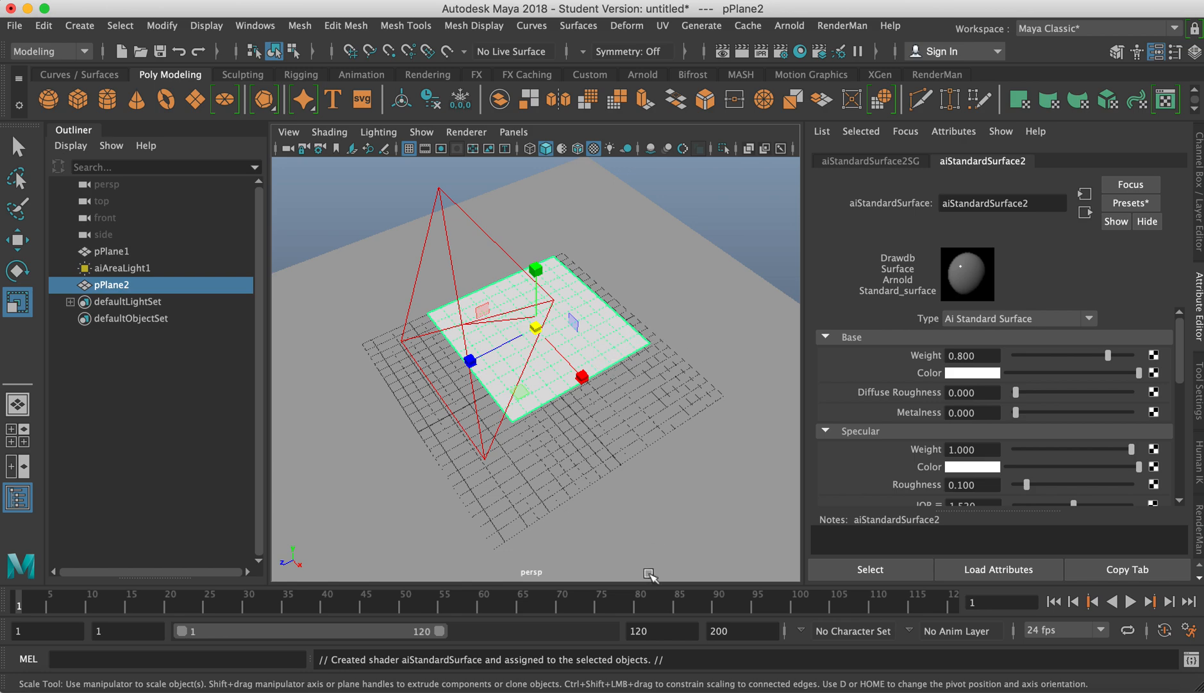
Step: Switch to Photoshop and open grass2.png from the wk13-1 folder
left_click(40, 687)
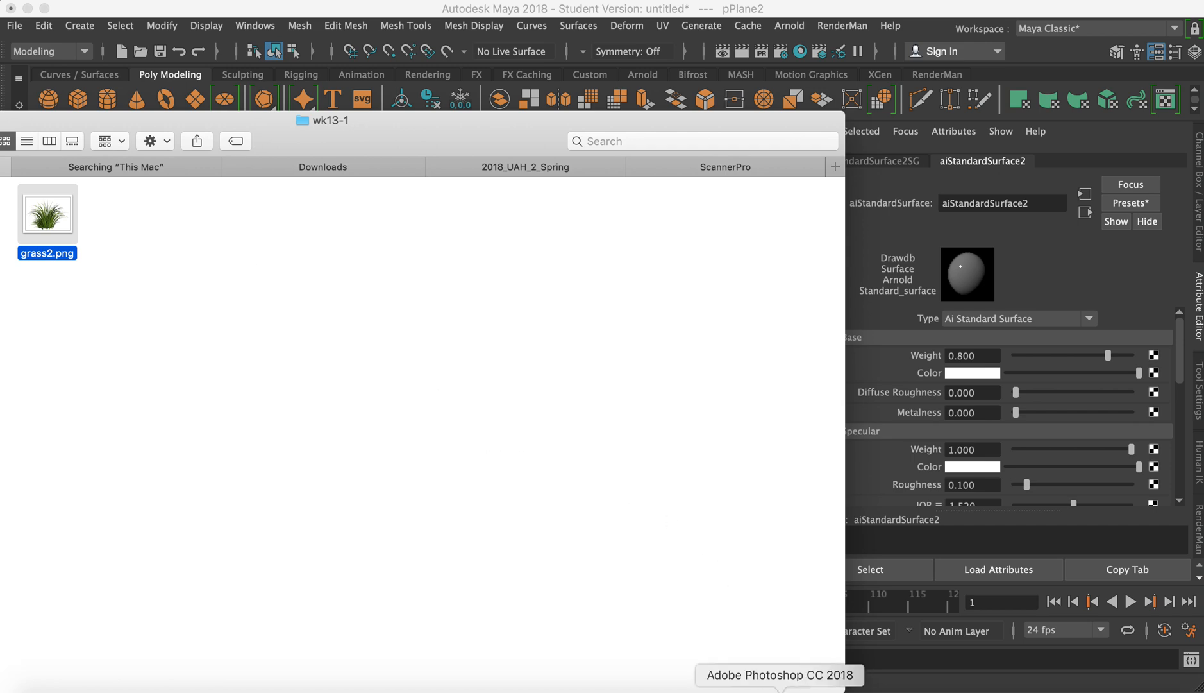
left_click(780, 690)
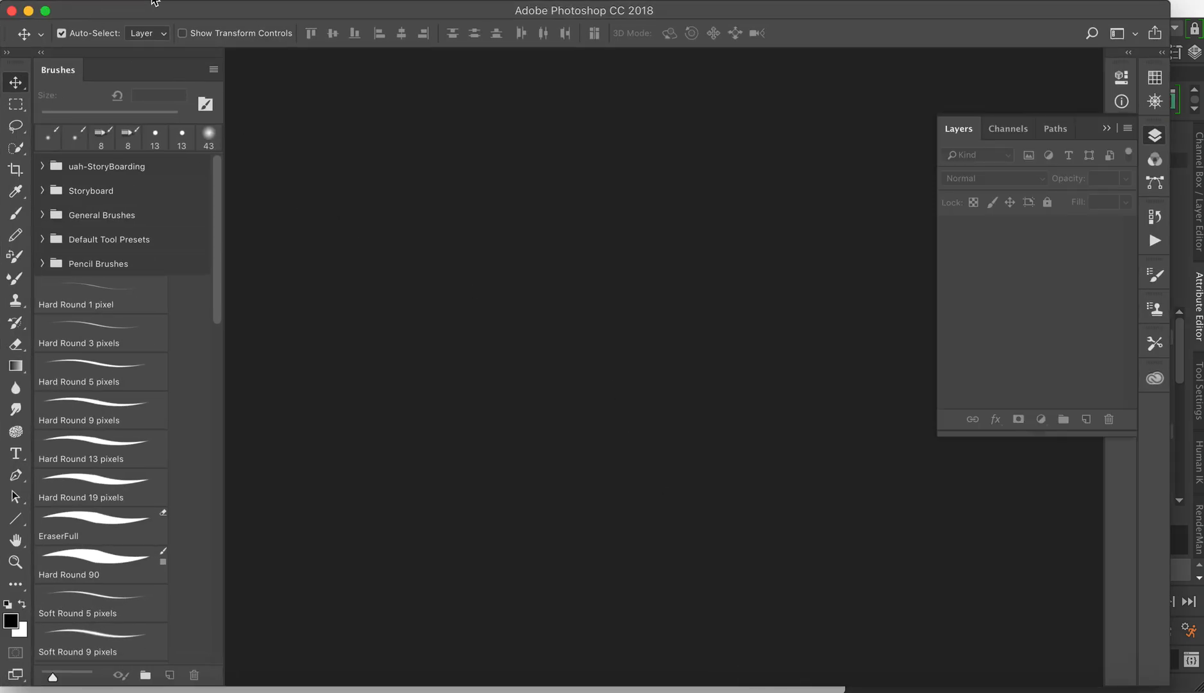
left_click(154, 1)
left_click(171, 26)
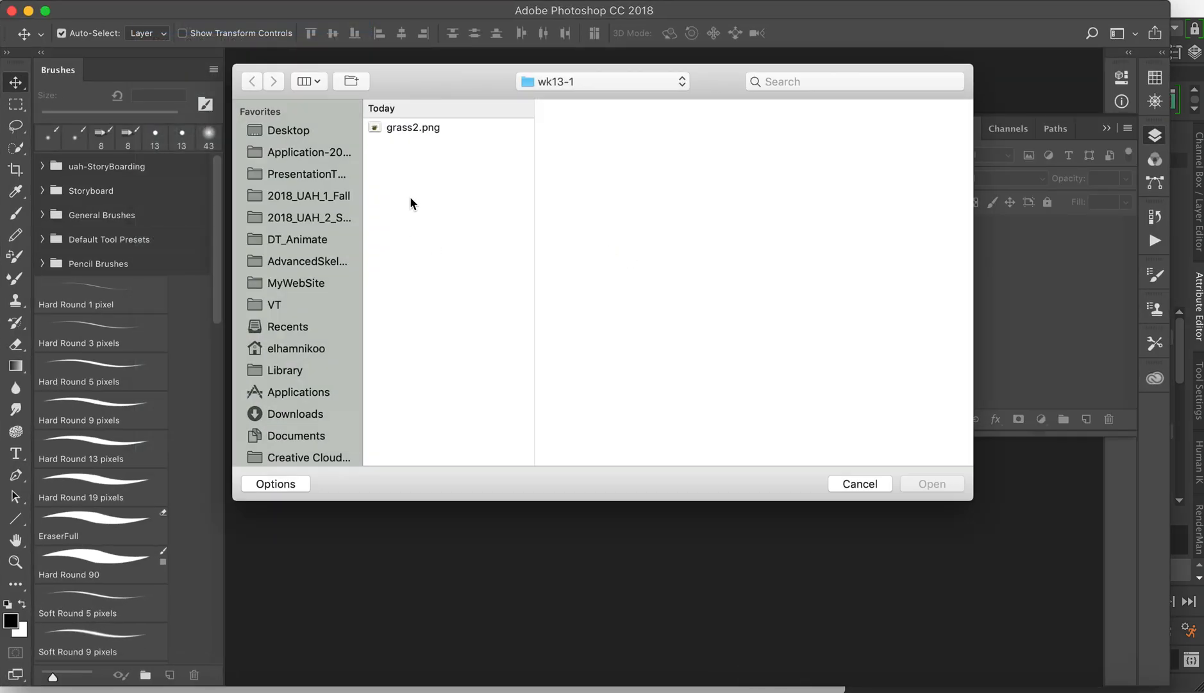
left_click(409, 132)
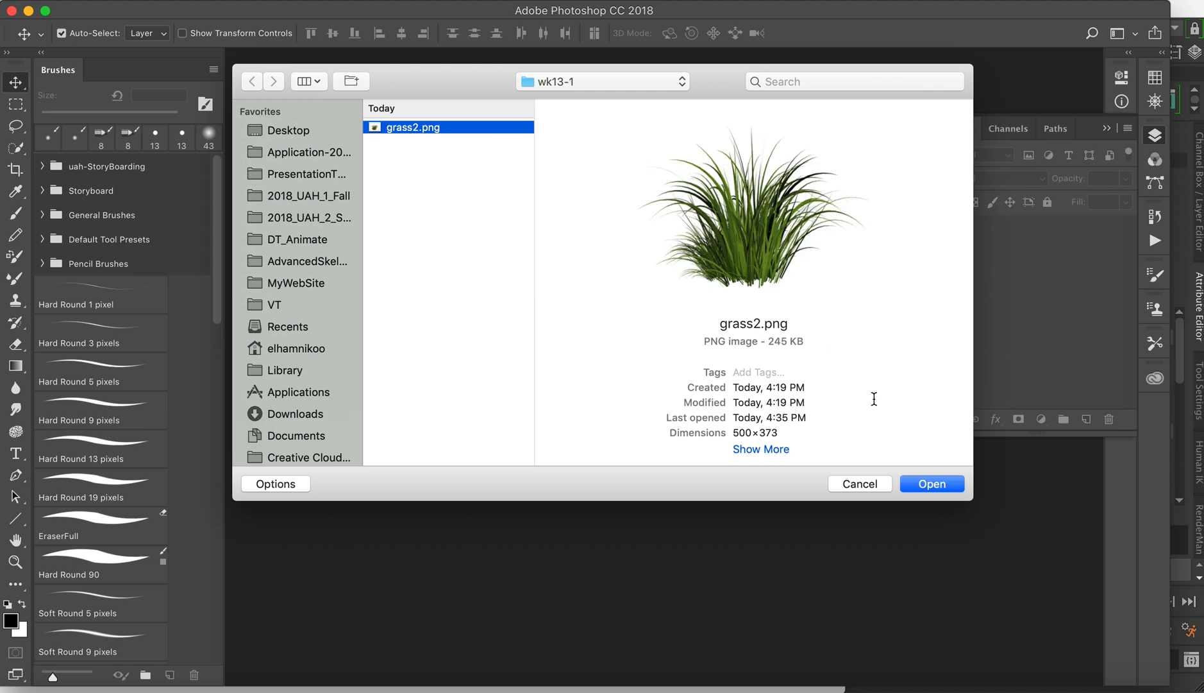
left_click(934, 484)
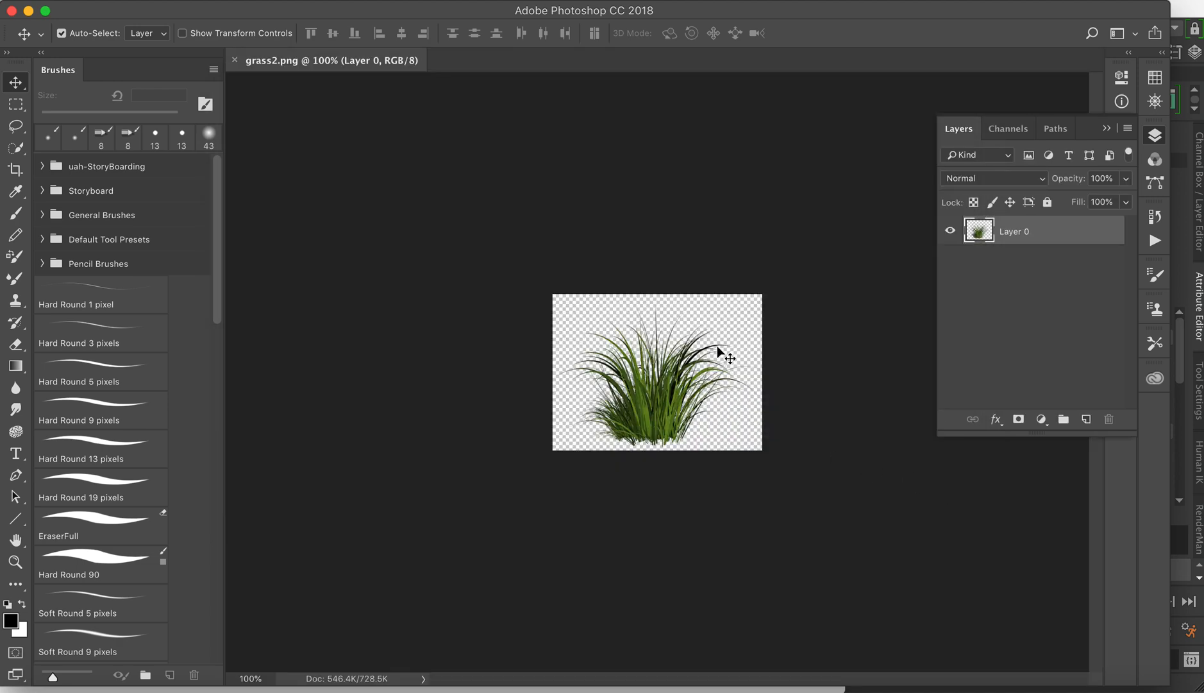
Step: Load the grass layer's opaque pixels as a selection and add a layer mask to Layer 0 from it
scroll(664, 364, "up", 5, "alt")
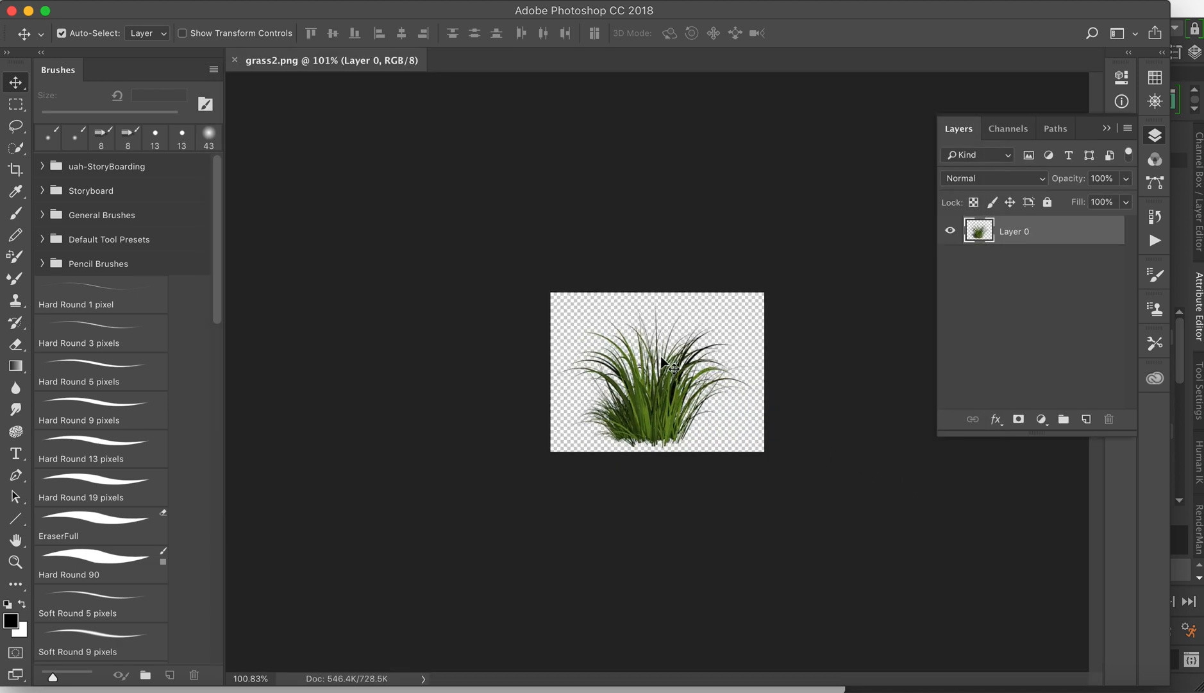
scroll(663, 363, "up", 1, "alt")
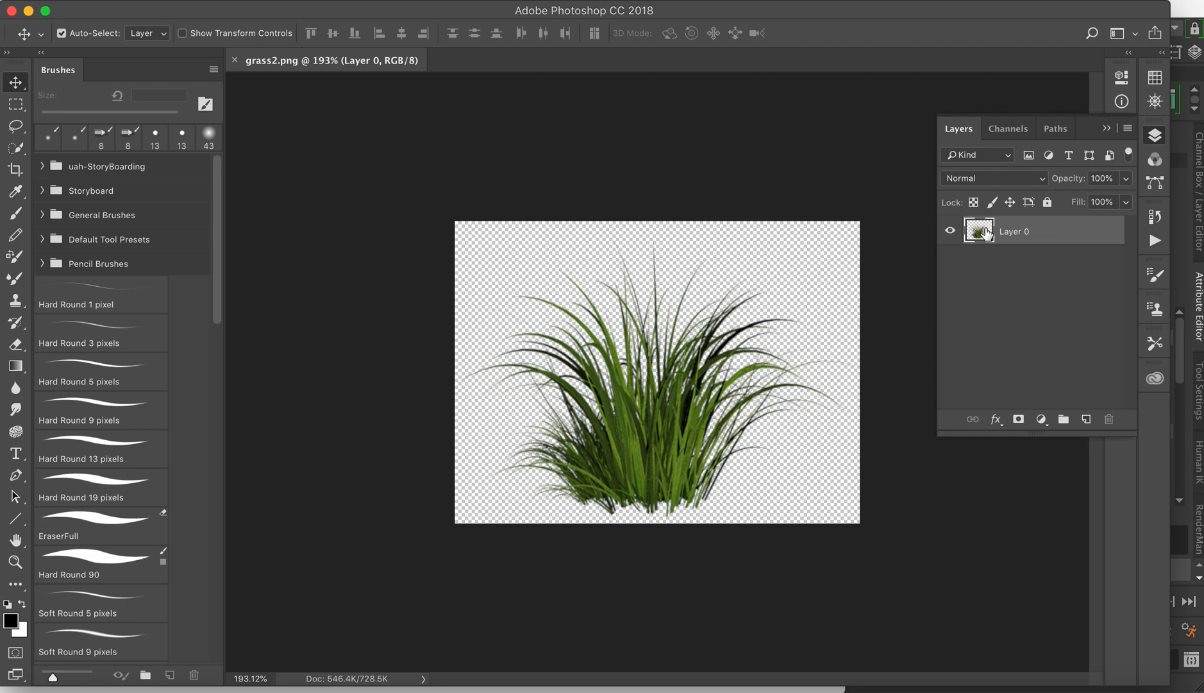
key("super")
key("super")
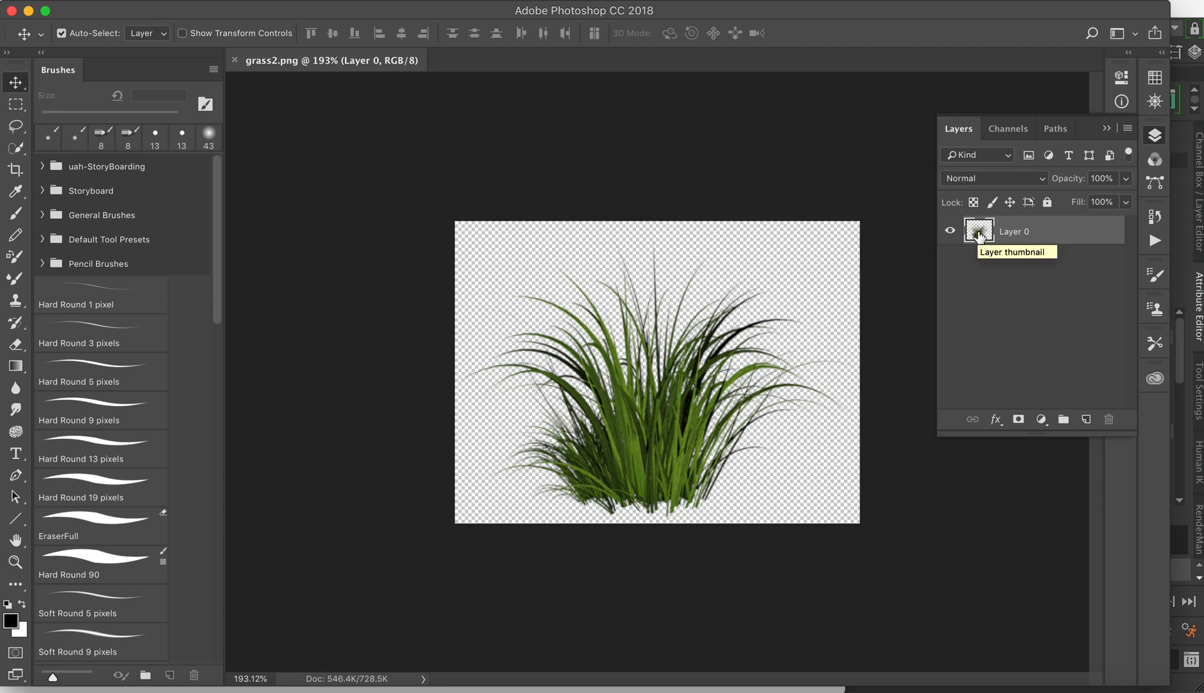
key("super")
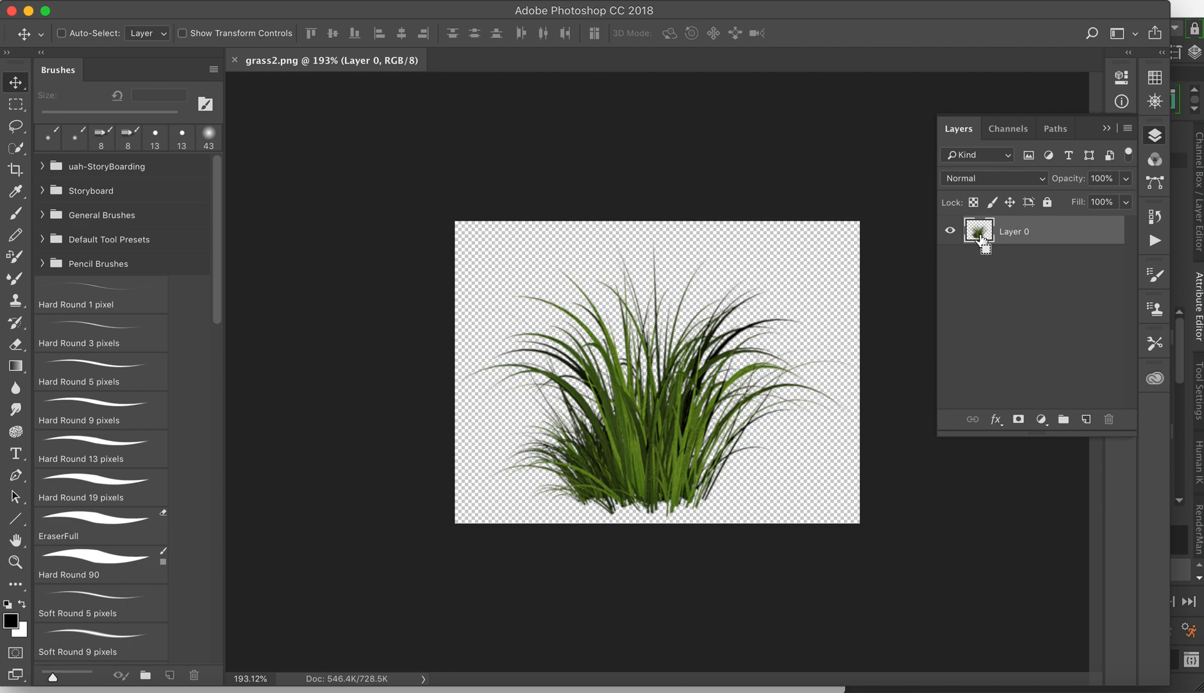
left_click(979, 239, "super")
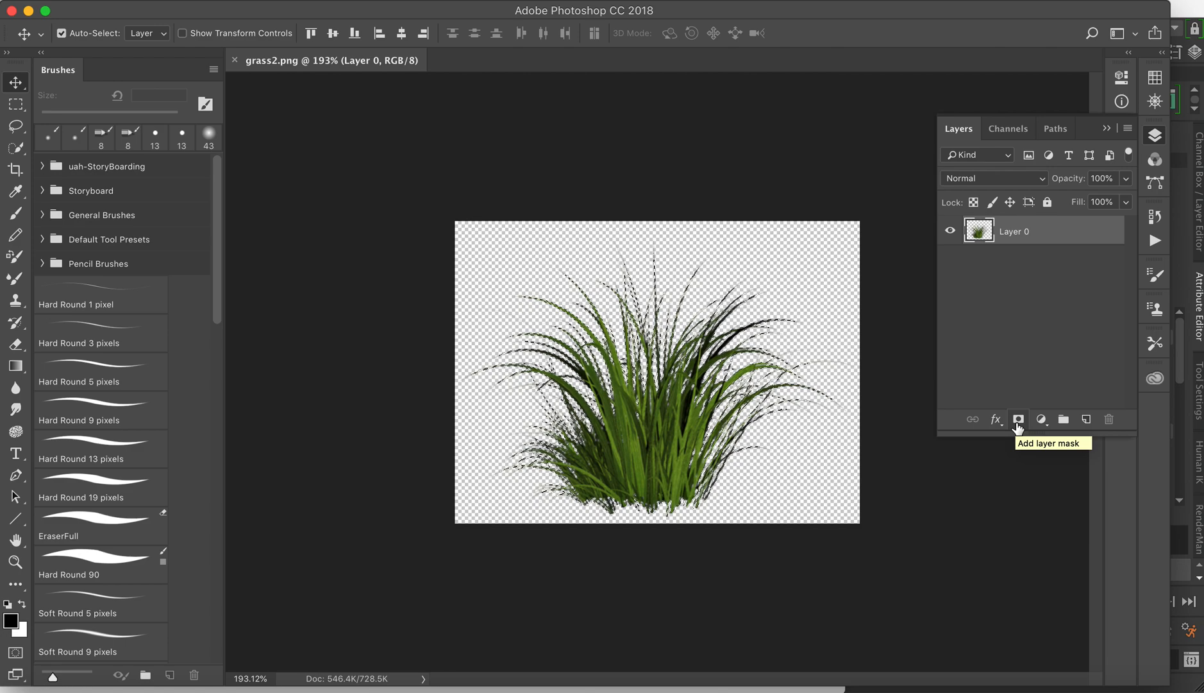
left_click(1018, 419)
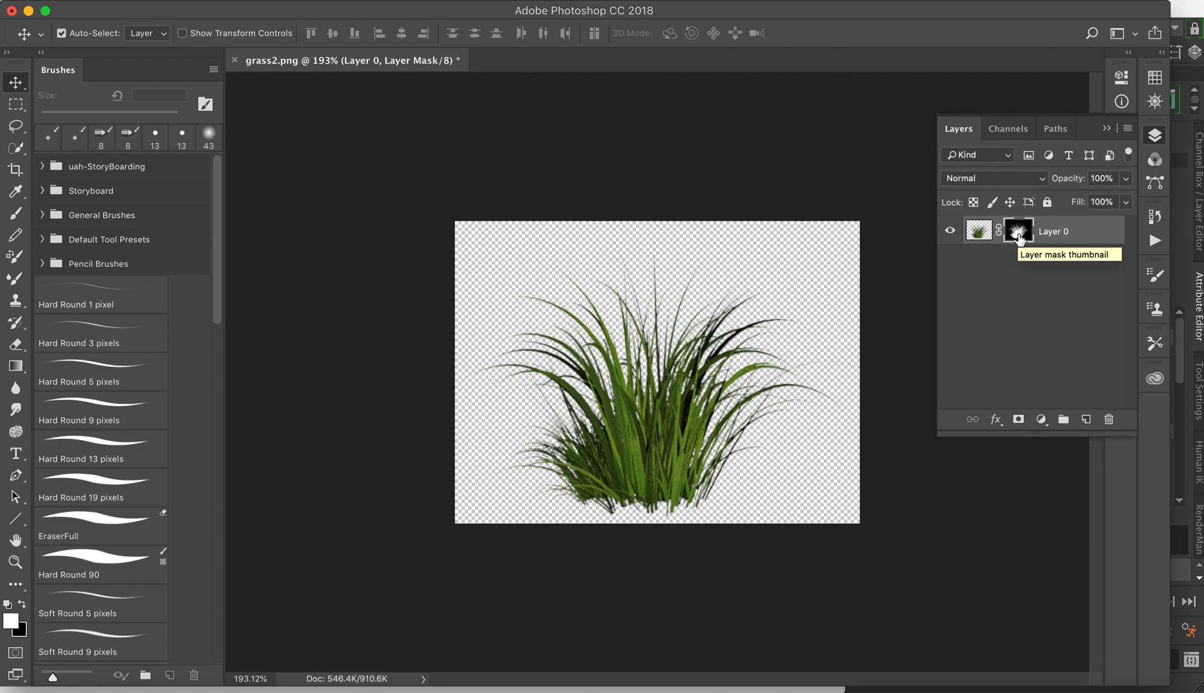
Step: Copy the whole black-and-white layer mask image and paste it into a new 500 x 373 px, 72 ppi grayscale document
left_click(1018, 232, "alt")
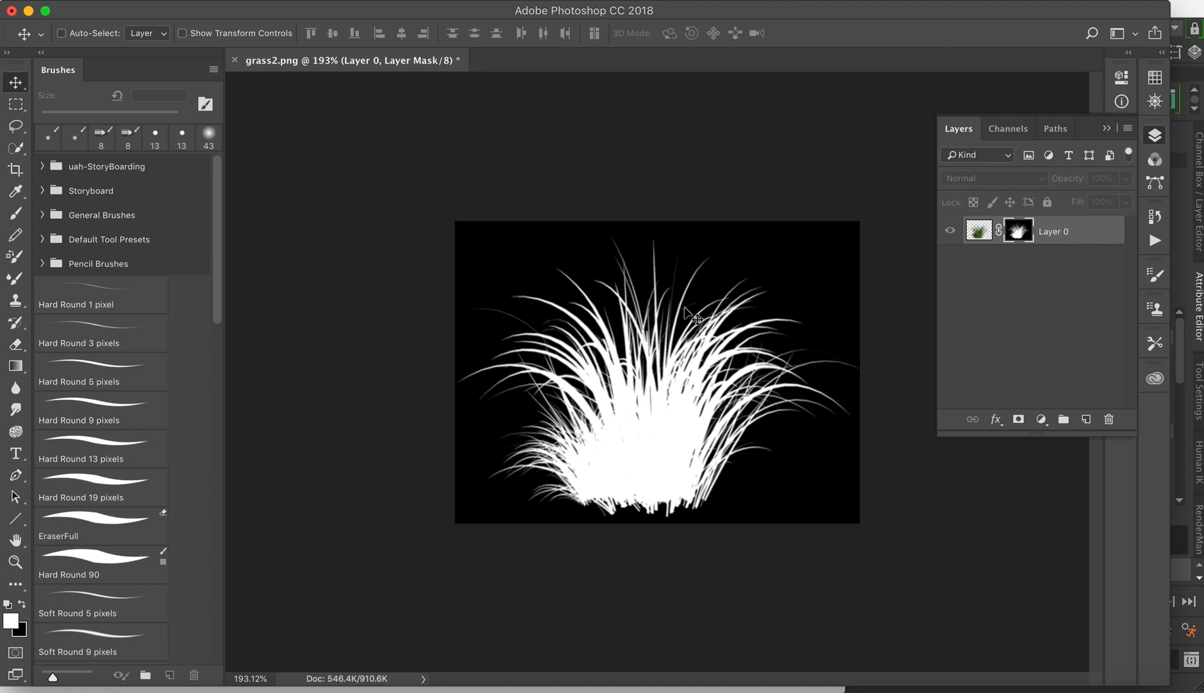
key("super+a")
key("super+n")
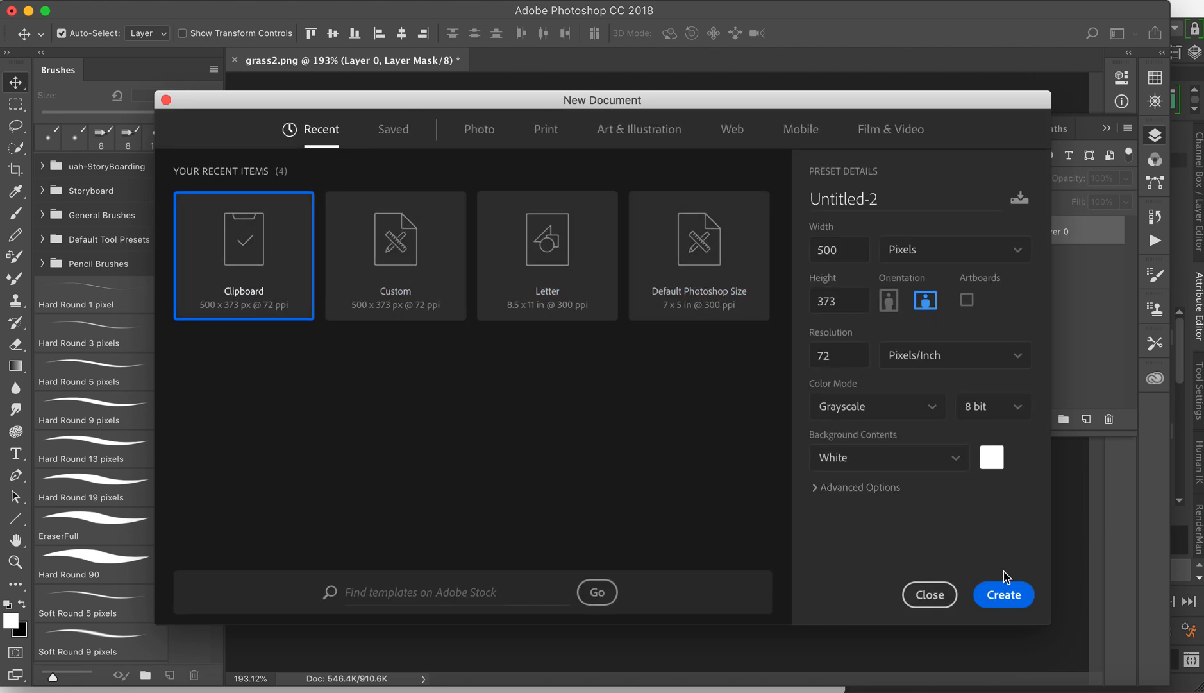
left_click_drag(885, 101, 872, 123)
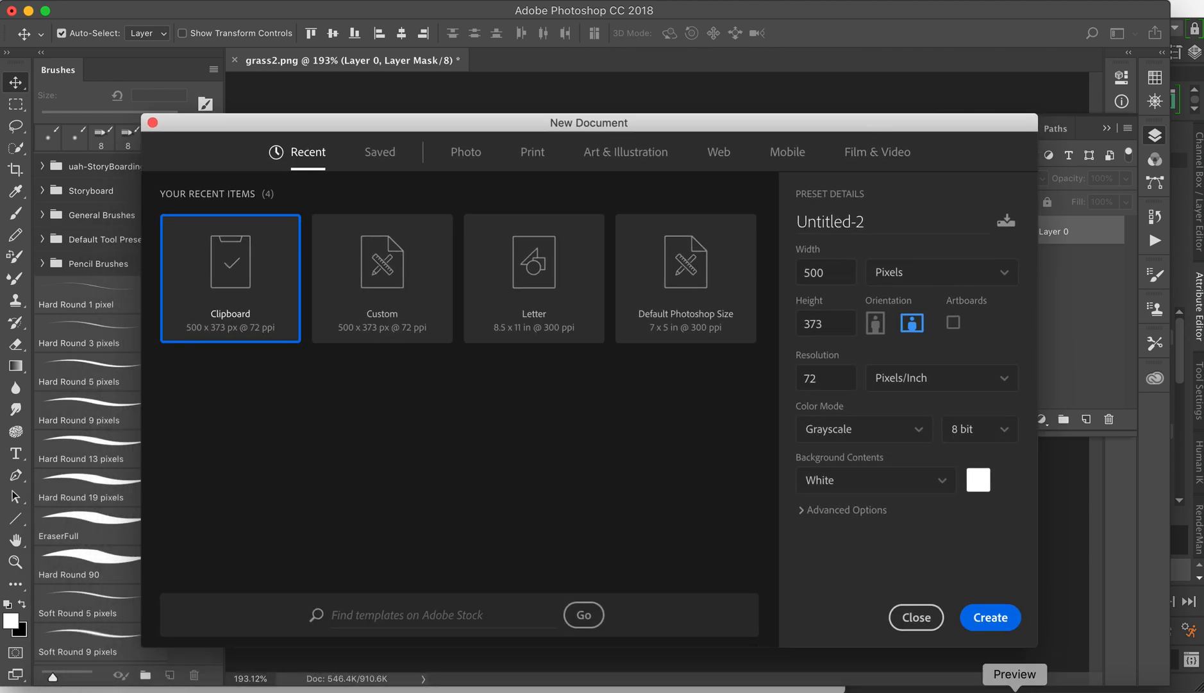
left_click(1010, 623)
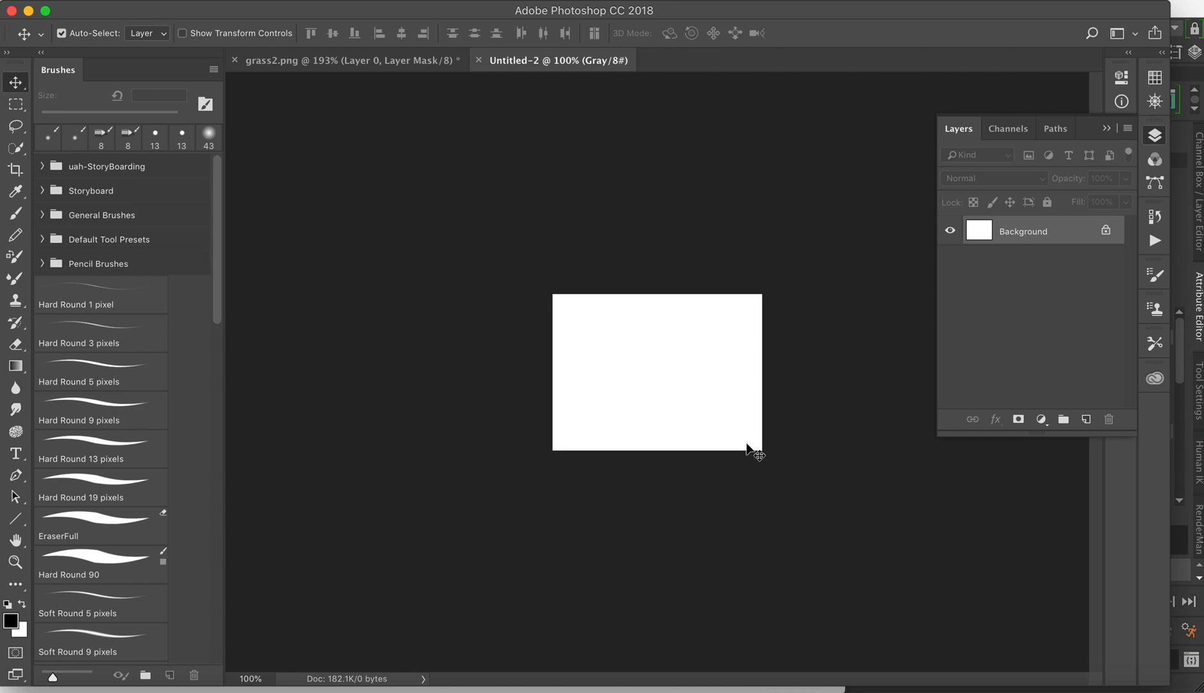
key("super+v")
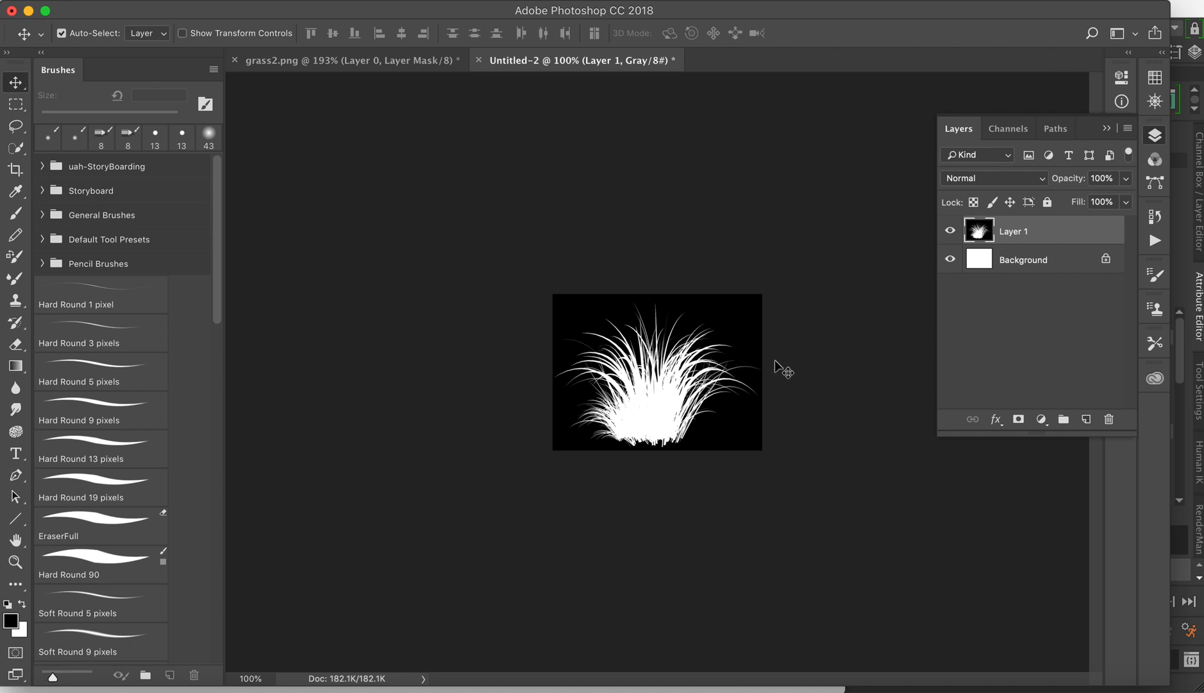
key("super+n")
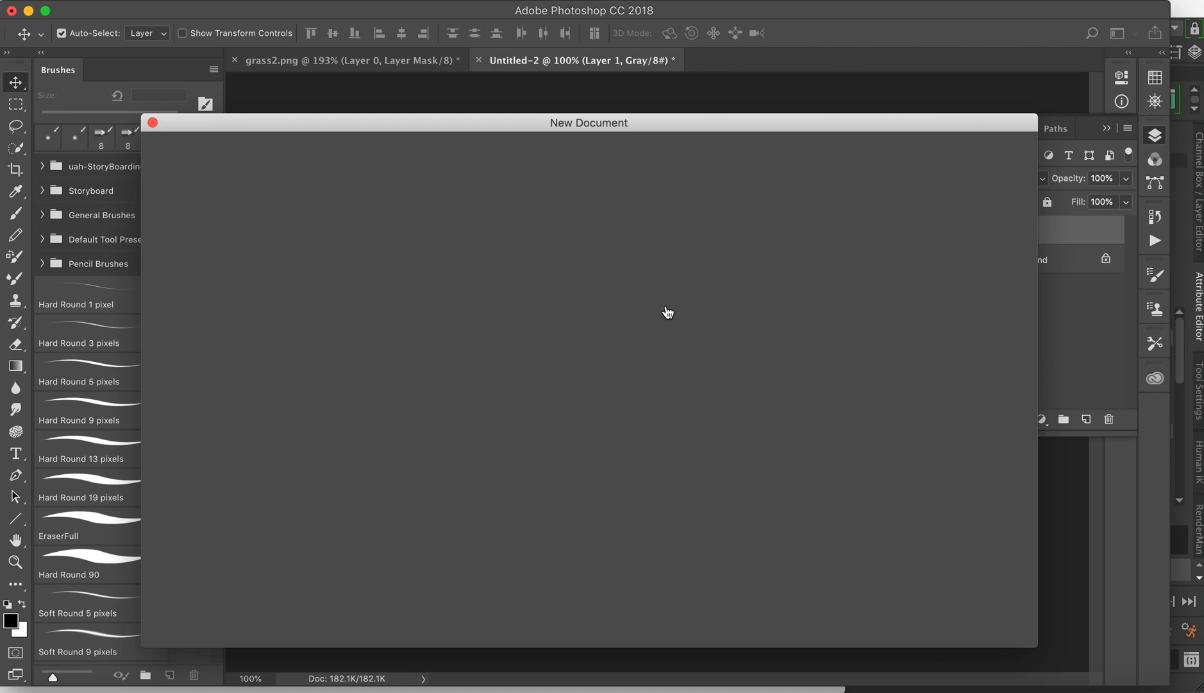
double_click(819, 378)
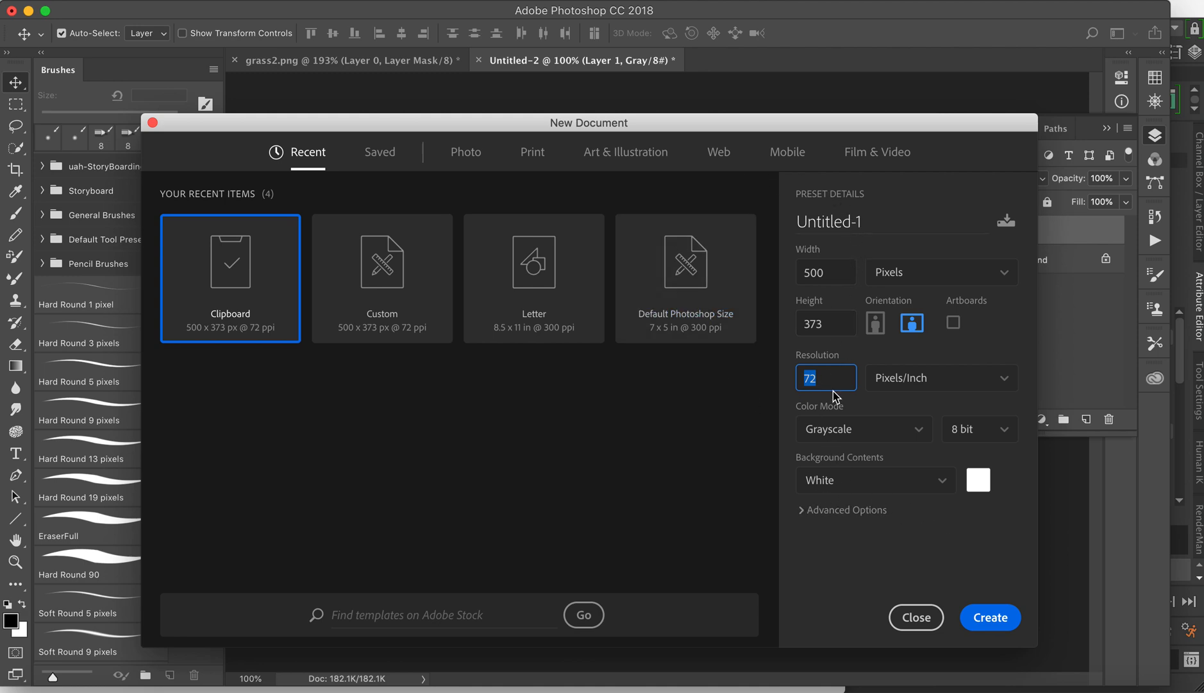
left_click(908, 625)
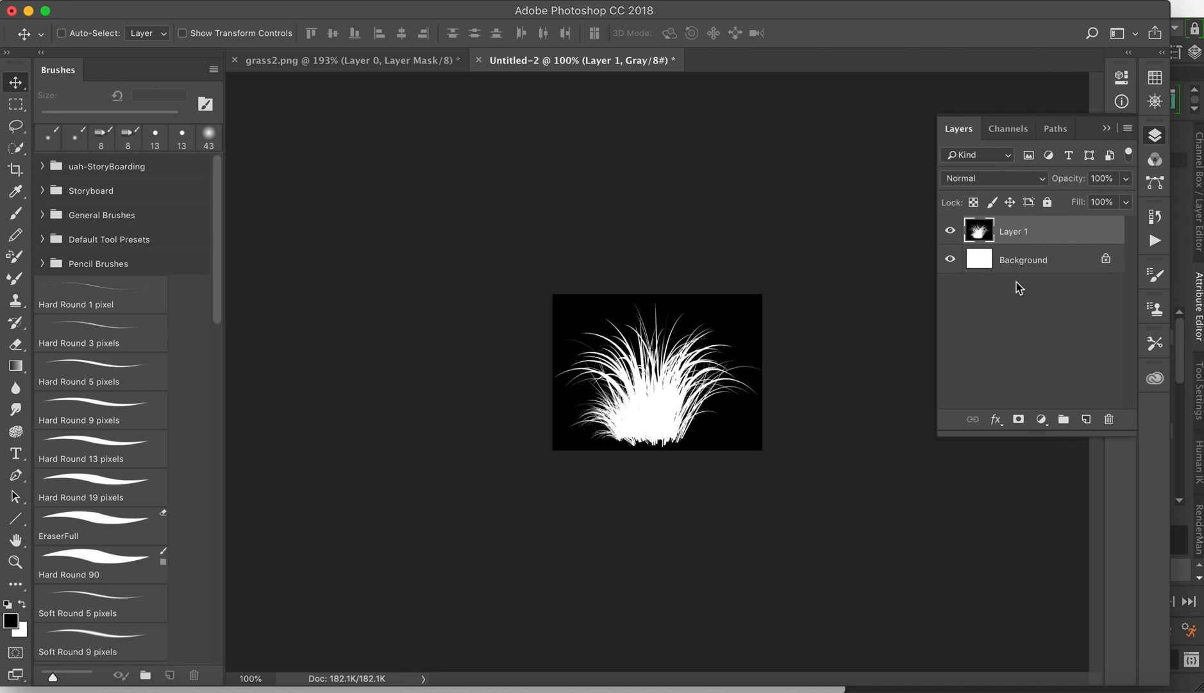
Step: Merge the pasted mask layer into the background and save the image in wk13-1 as alphaMaskGrass2.jpg, JPEG quality 12 (Maximum)
key("super+e")
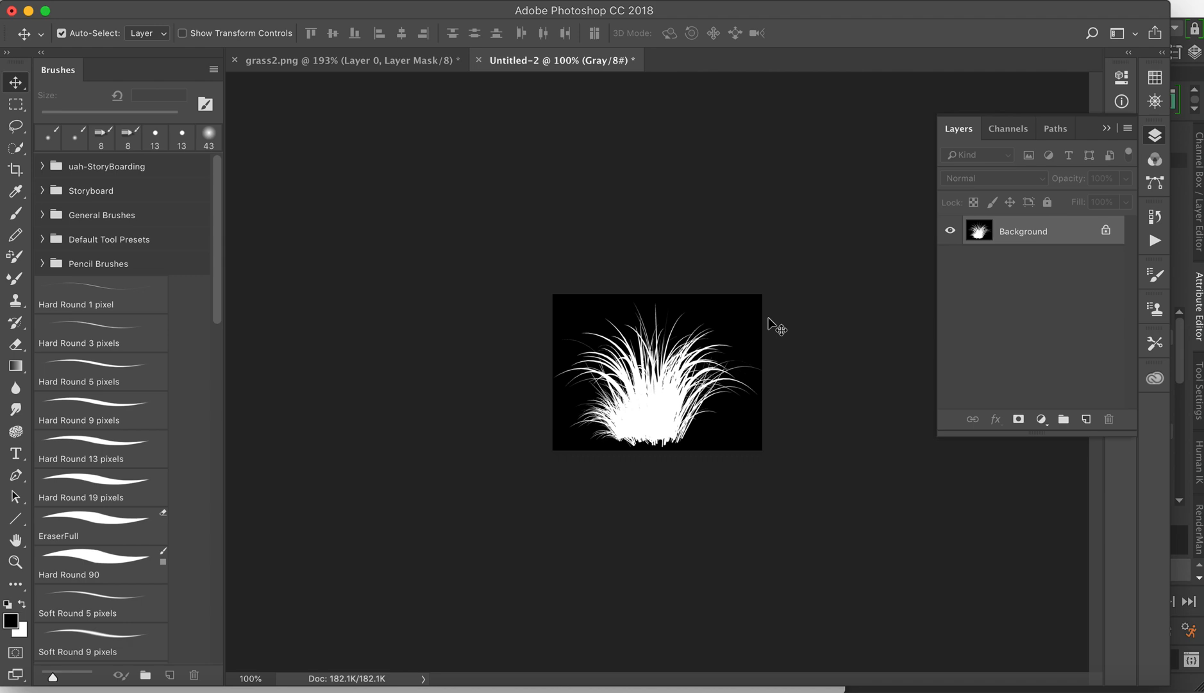
key("super+shift+s")
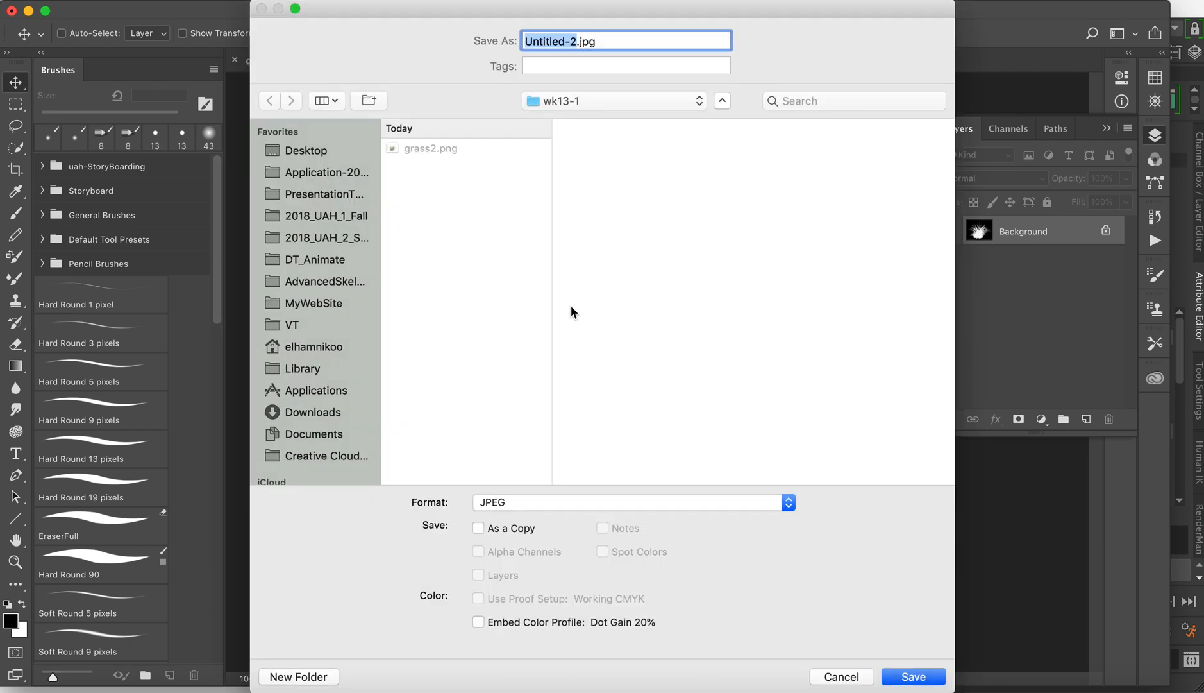
type("alpha")
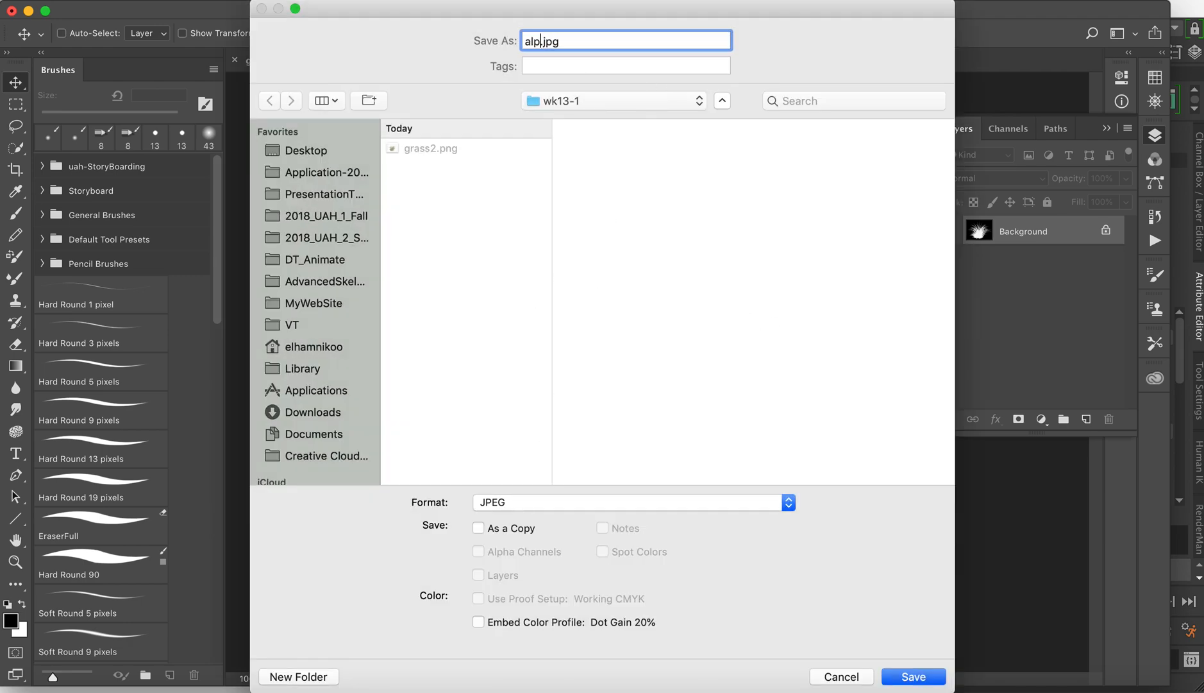
type("MaskGrass2")
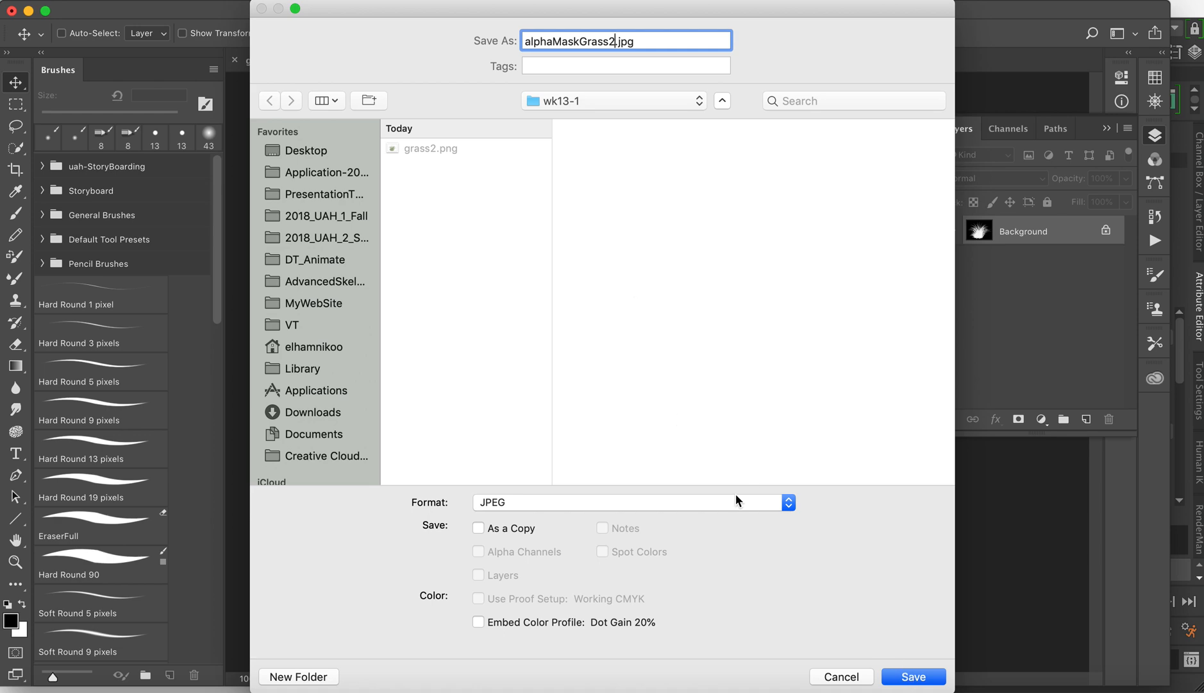
left_click(932, 678)
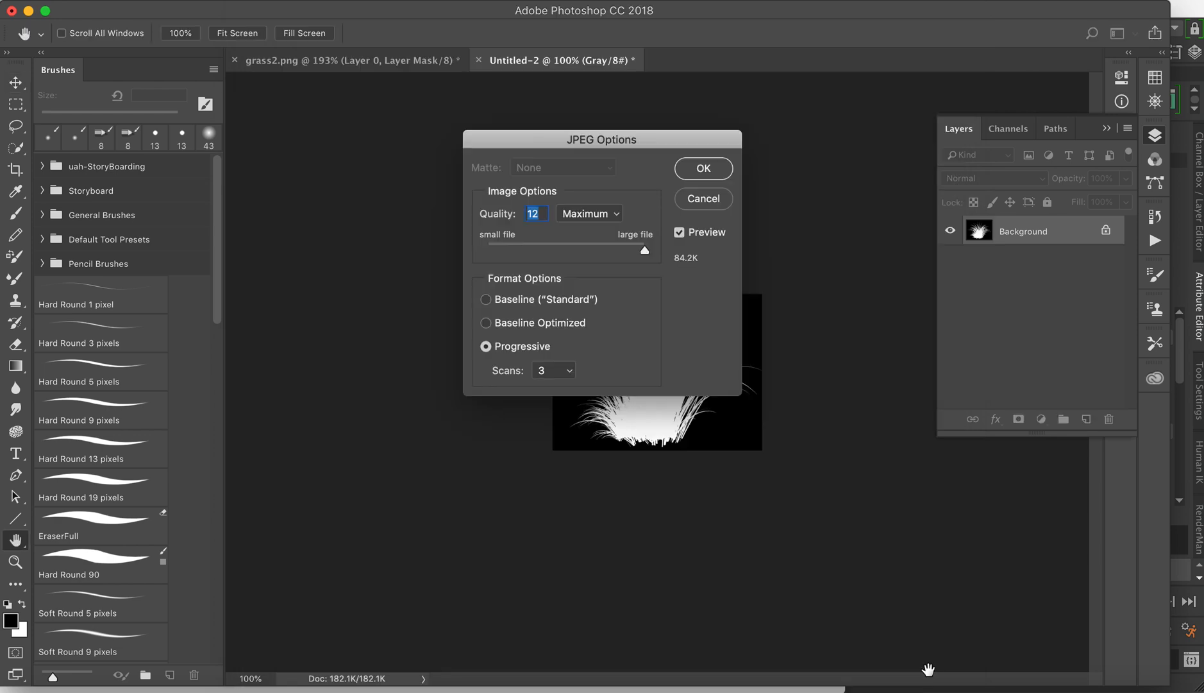
left_click(702, 168)
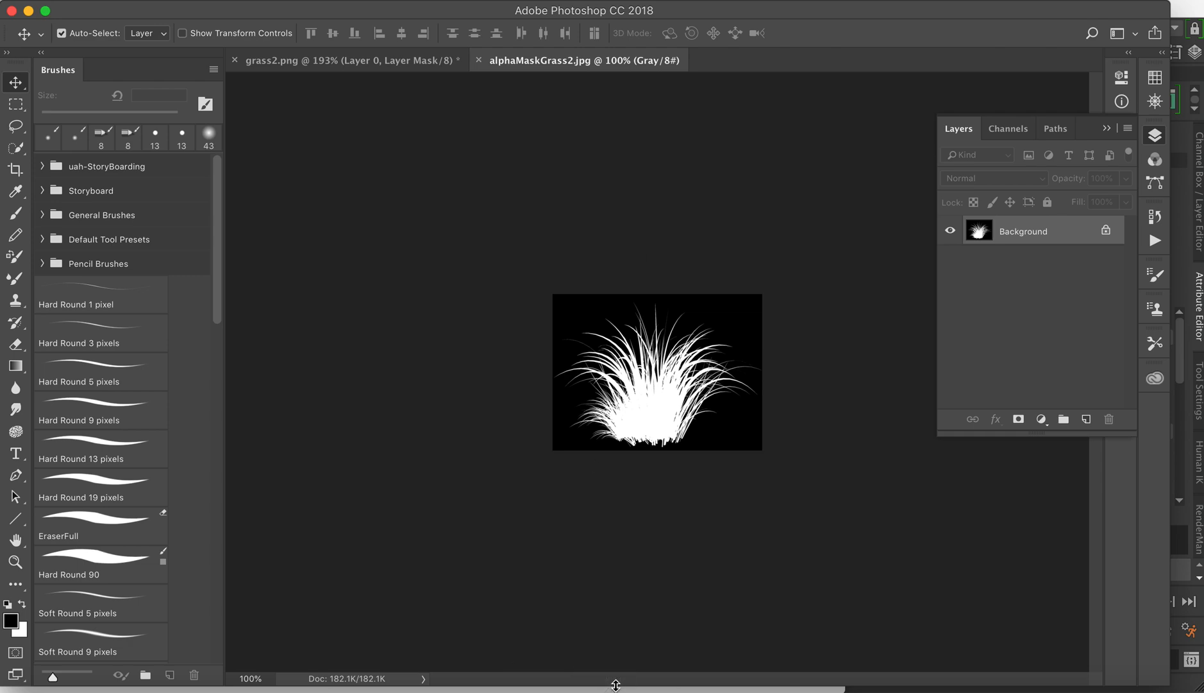
Step: Switch to Maya and test-render the perspective view in Arnold RenderView, stopping the render and moving its window clear of the viewport
left_click(834, 689)
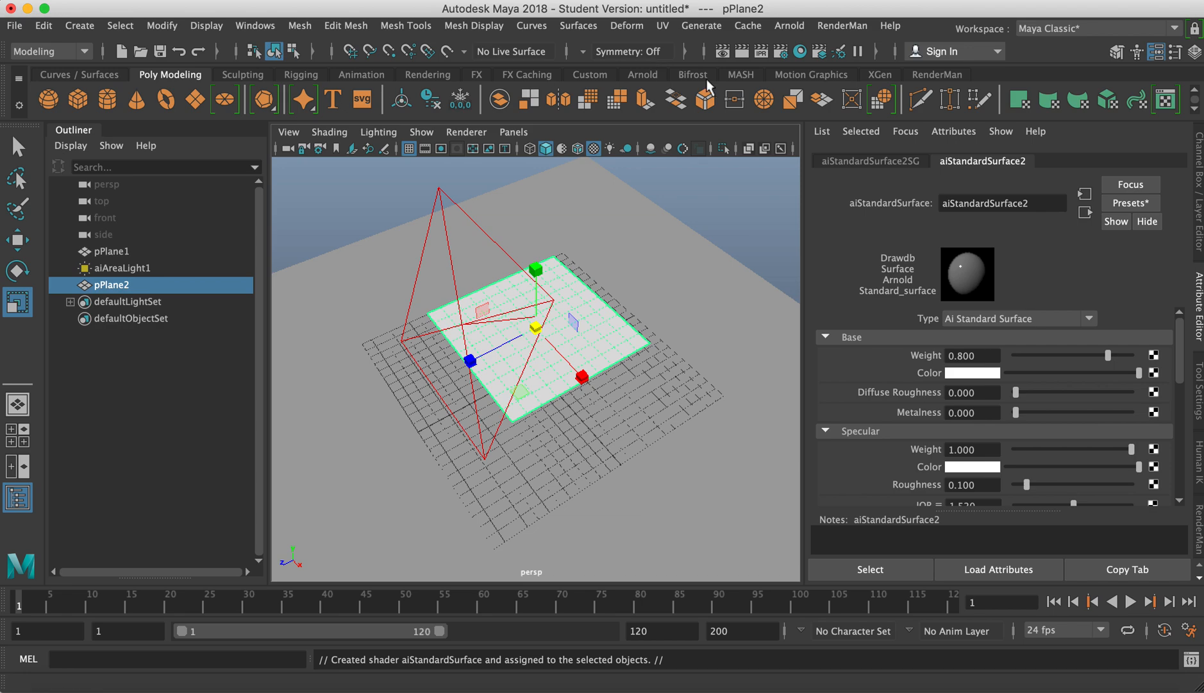
left_click(645, 76)
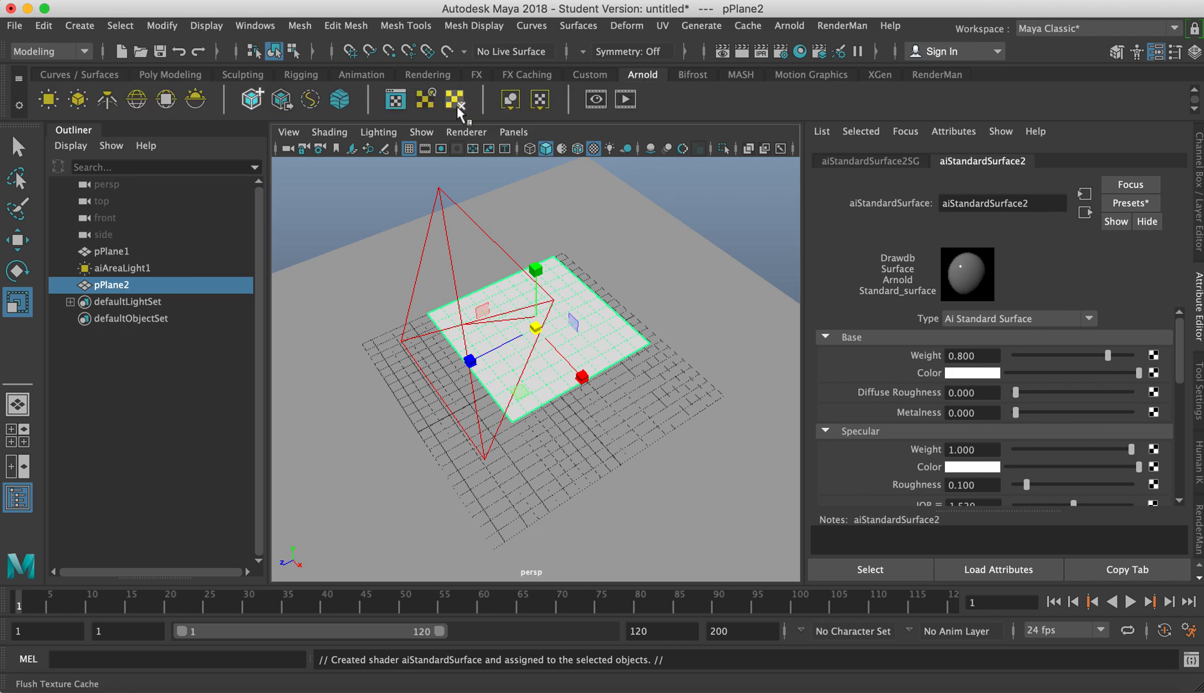
left_click(602, 101)
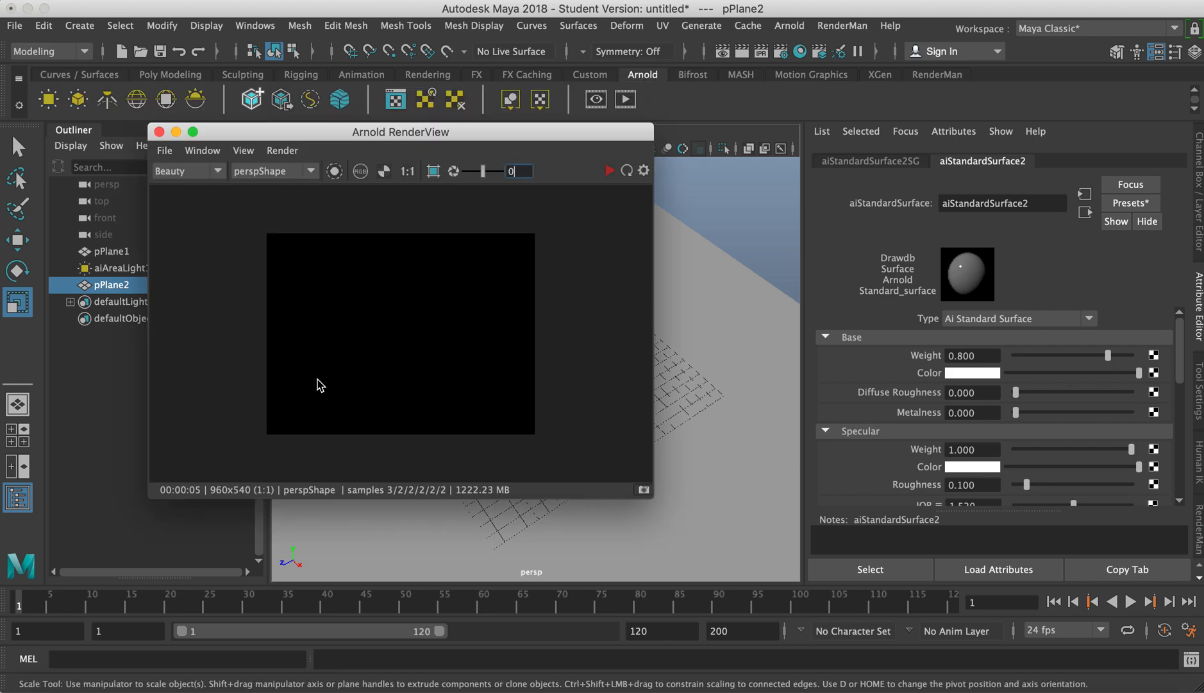
left_click(609, 170)
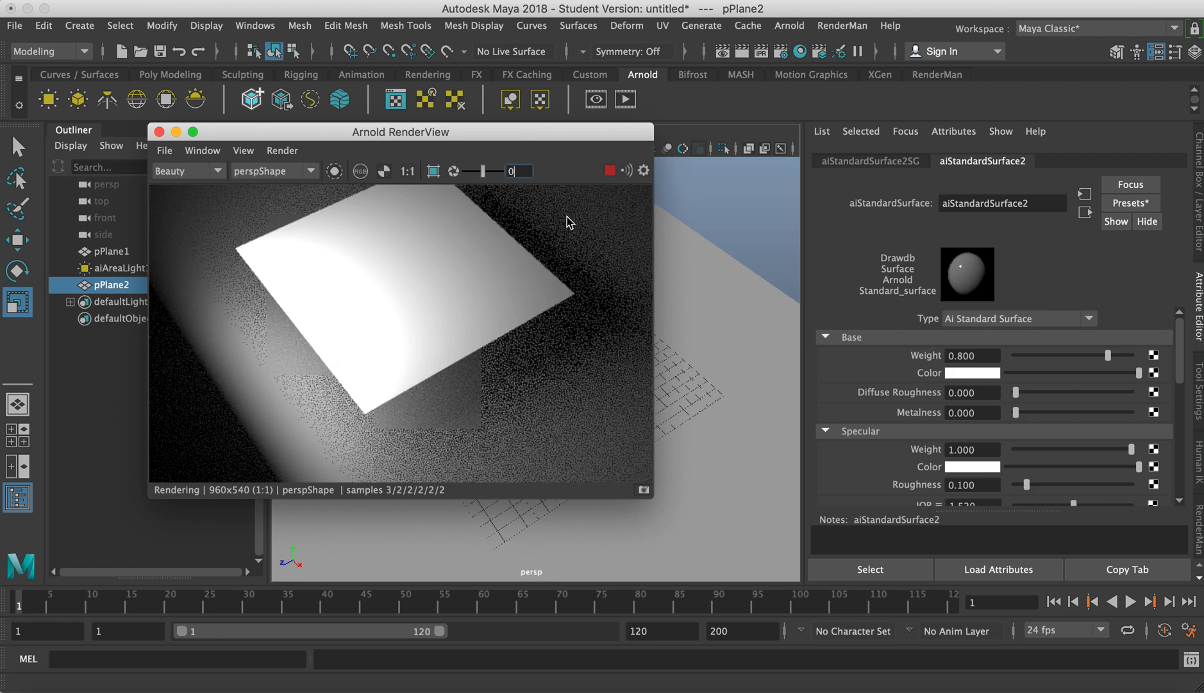
left_click(610, 170)
left_click_drag(513, 135, 690, 555)
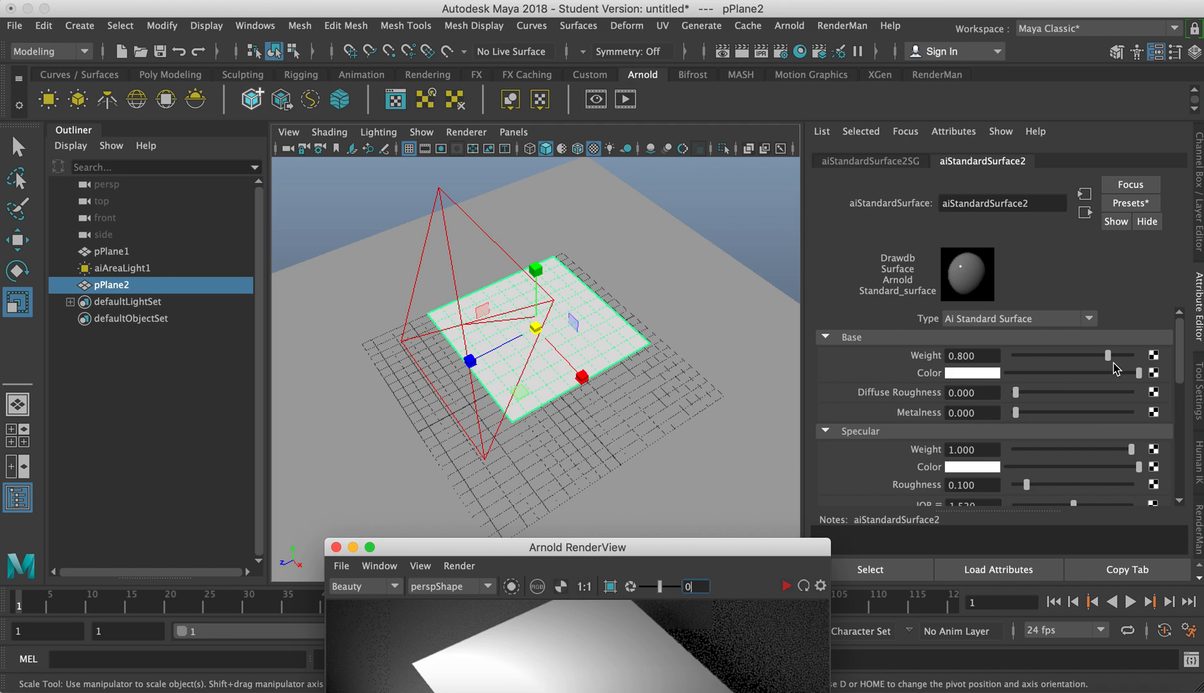
Step: Map the base color of aiStandardSurface2 with a file texture that loads grass2.png from the wk13-1 folder
left_click(1155, 373)
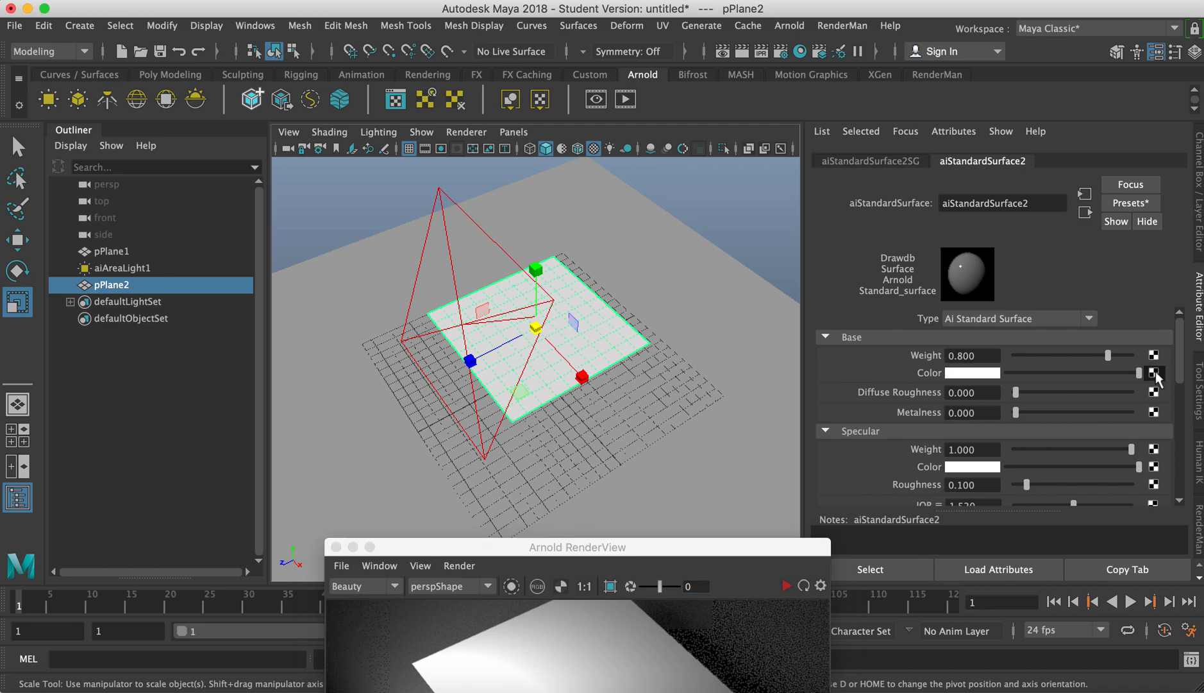
left_click(603, 205)
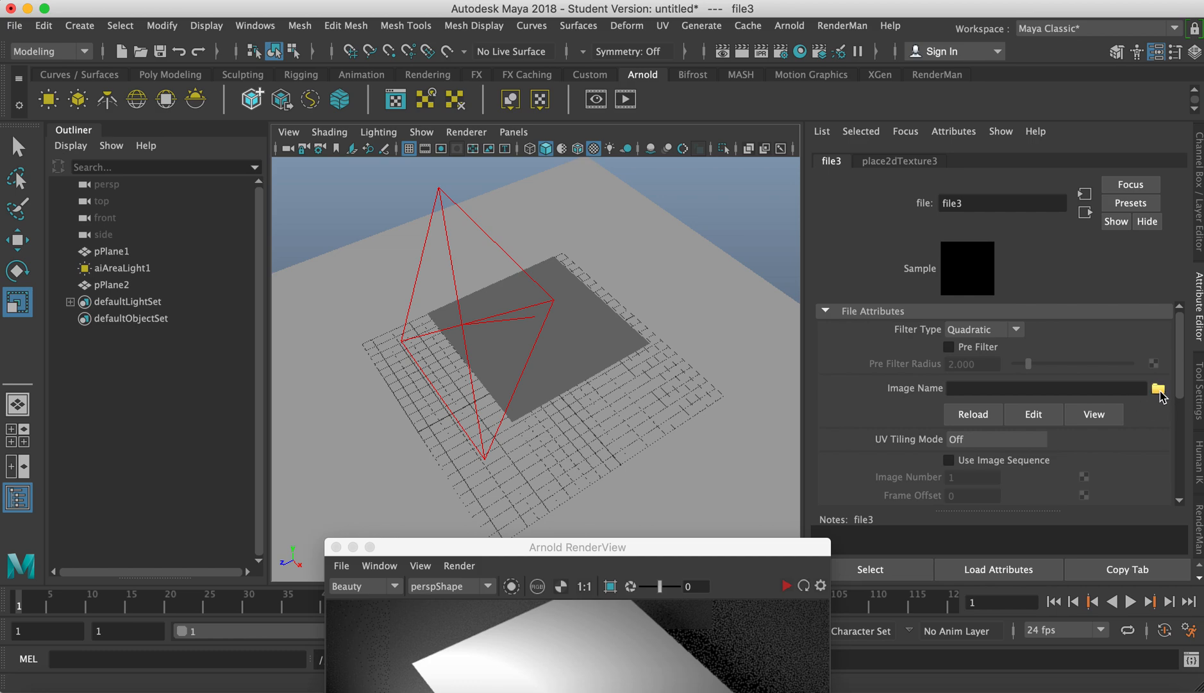
left_click(1158, 389)
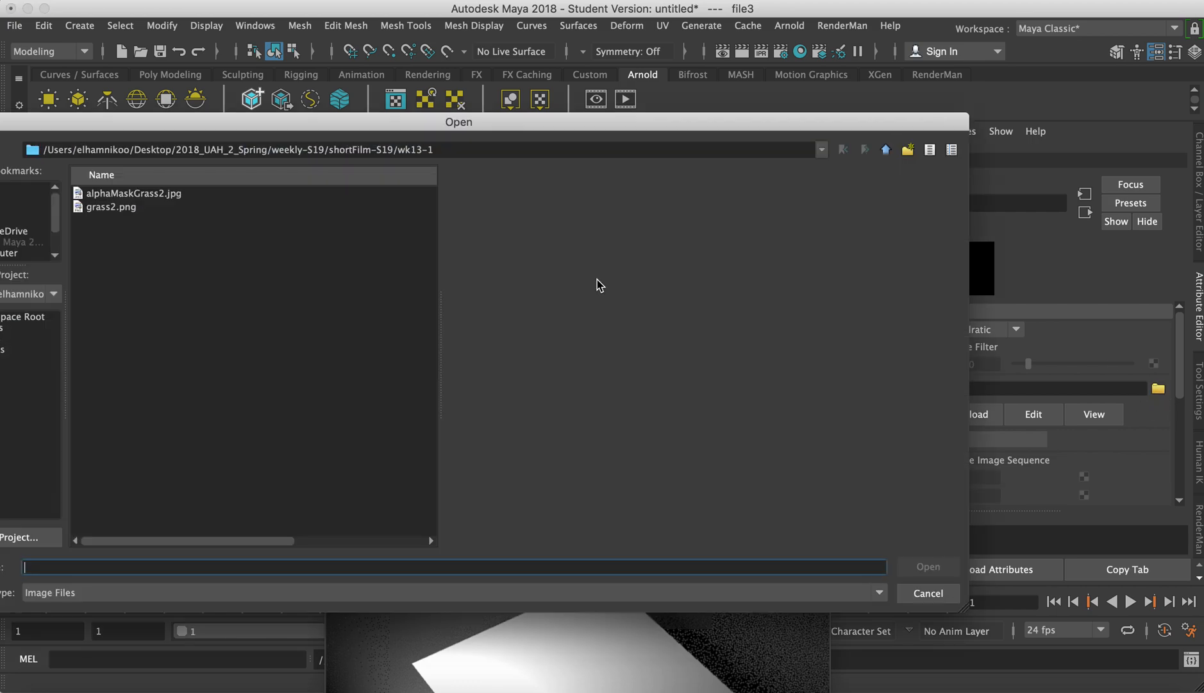
left_click(123, 209)
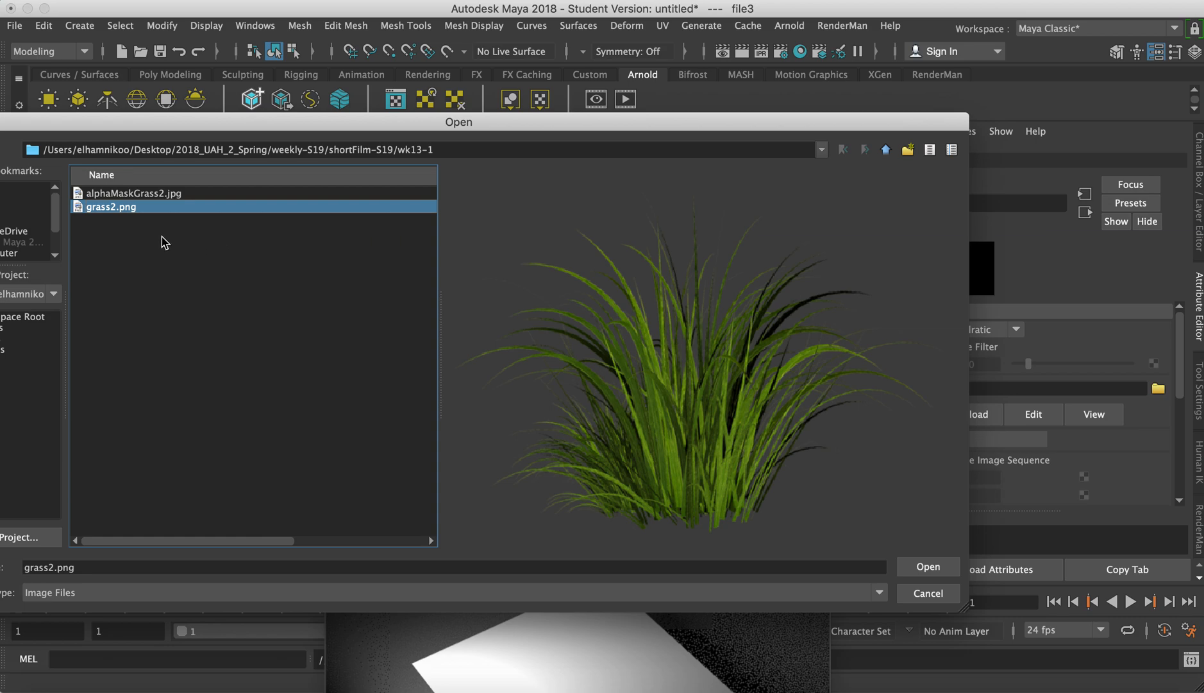
left_click(928, 567)
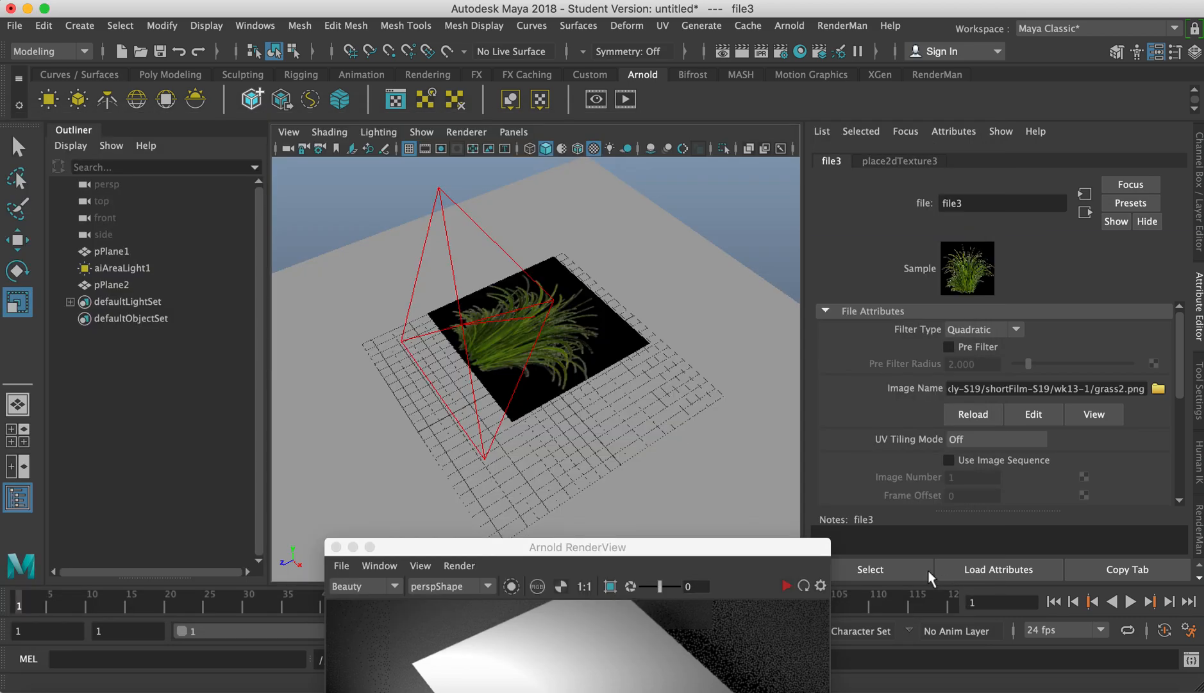
Step: Test-render the plane with its grass color texture in Arnold RenderView, stop the render and clear the window from the plane
left_click_drag(581, 555, 552, 382)
left_click(712, 421)
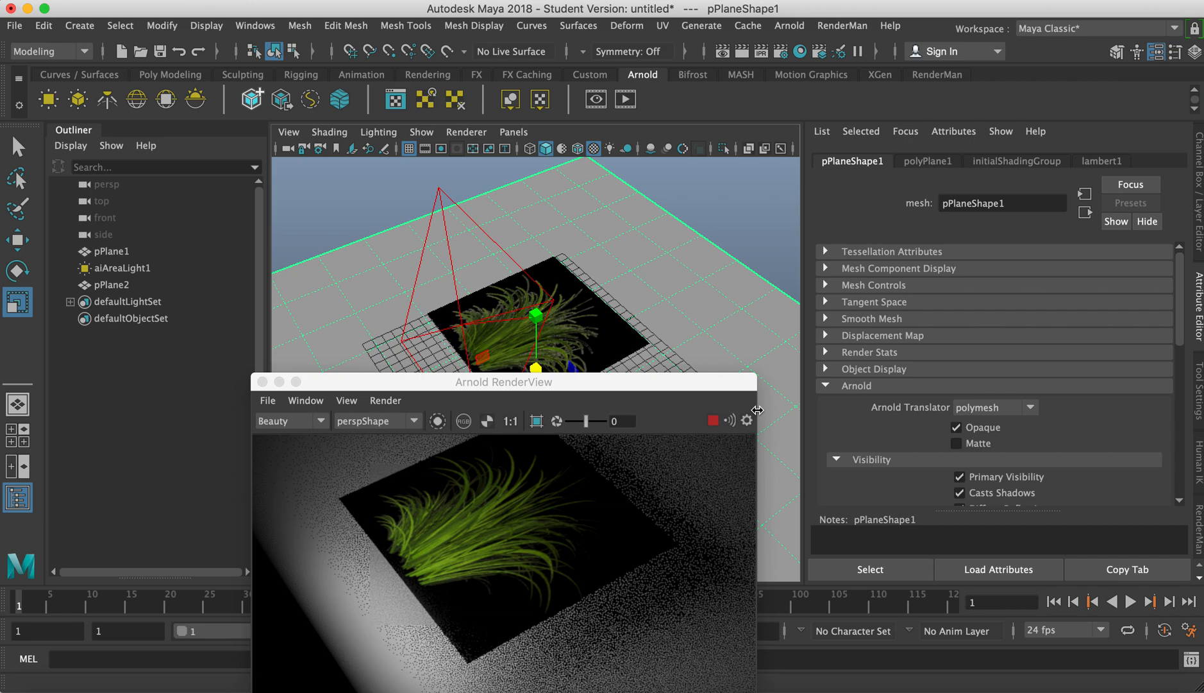
left_click(713, 420)
left_click_drag(680, 381, 614, 439)
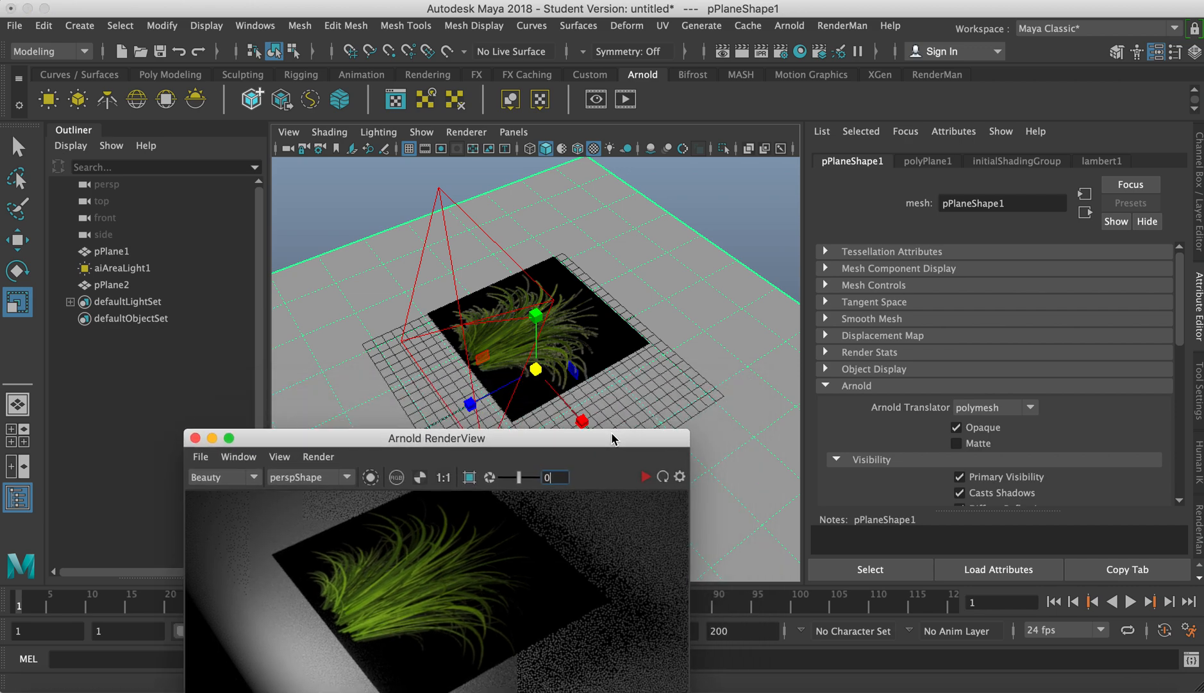
Step: Look through the aiStandardSurface2 attributes of the grass plane, pPlane2, and expand the Geometry section containing the opacity setting
left_click(617, 325)
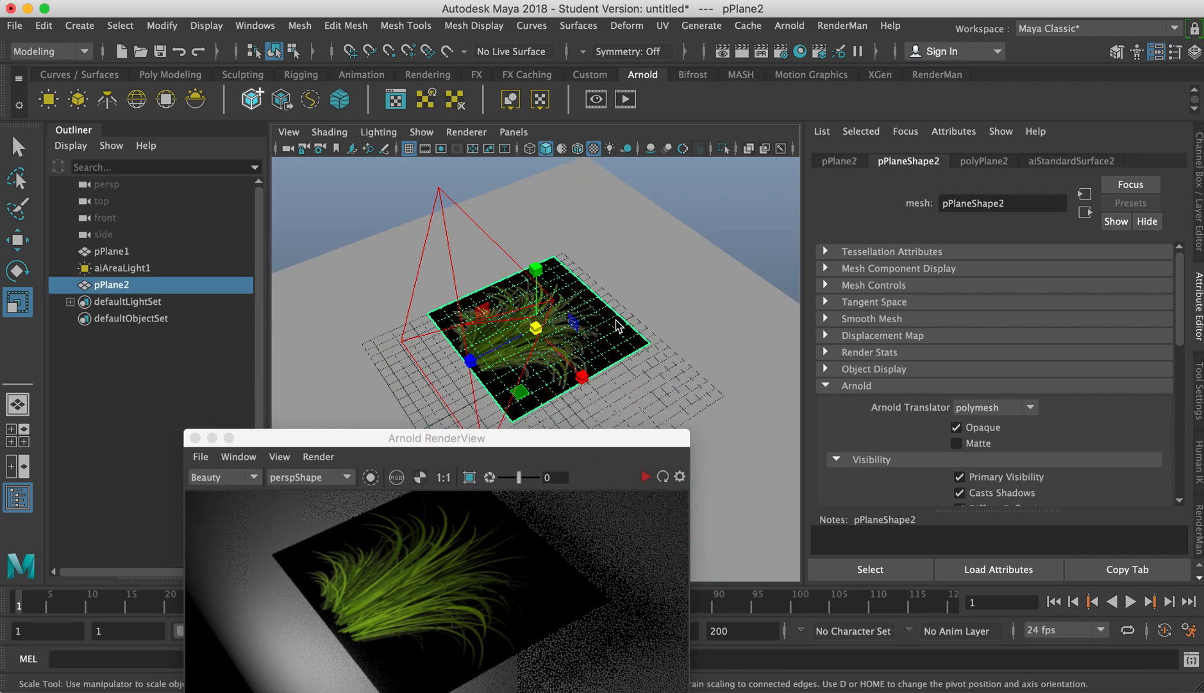
left_click(1055, 161)
left_click(910, 161)
left_click(1069, 162)
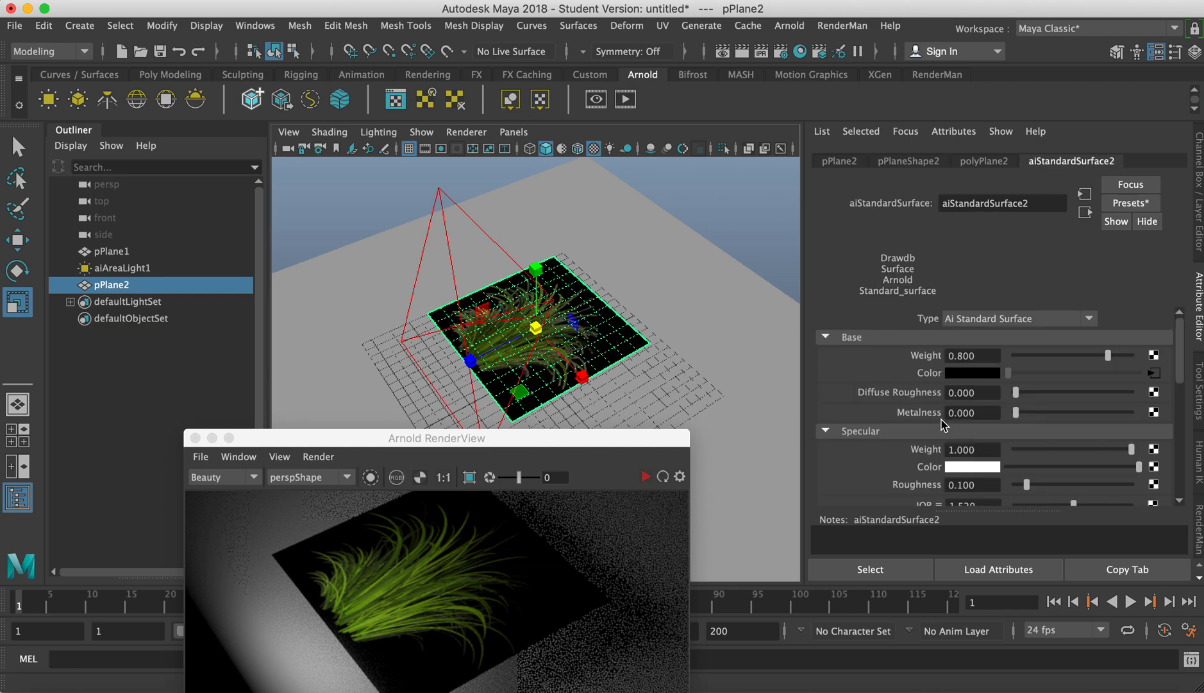
scroll(942, 425, "down", 8)
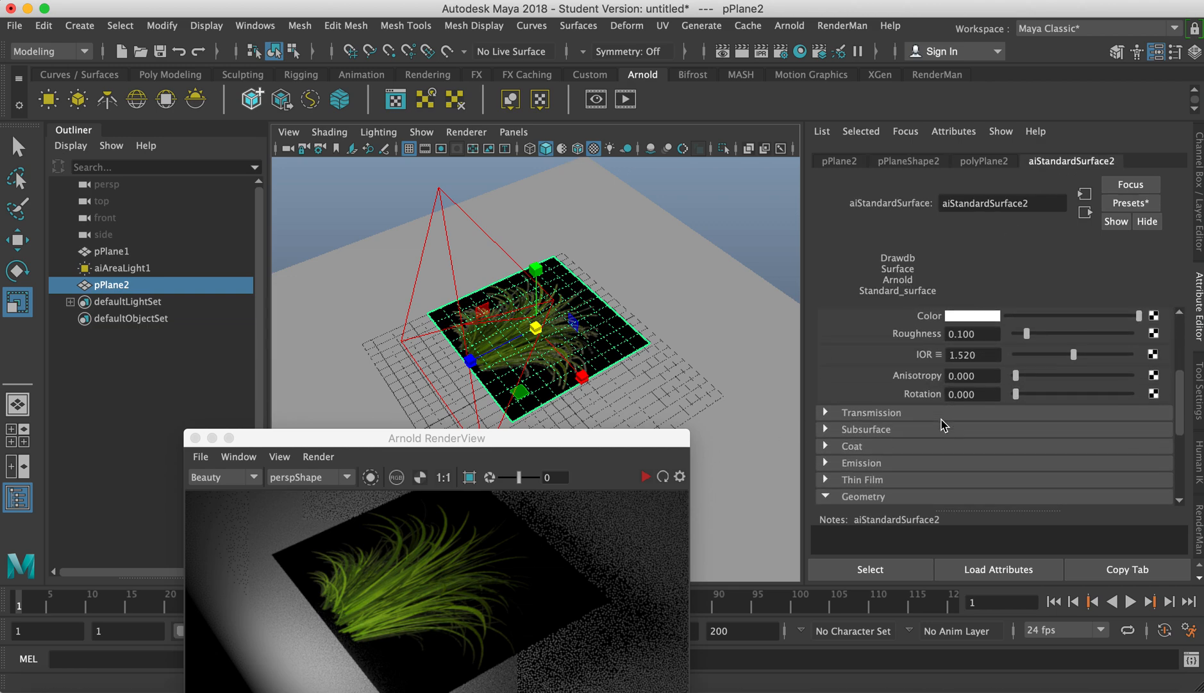
scroll(942, 424, "down", 3)
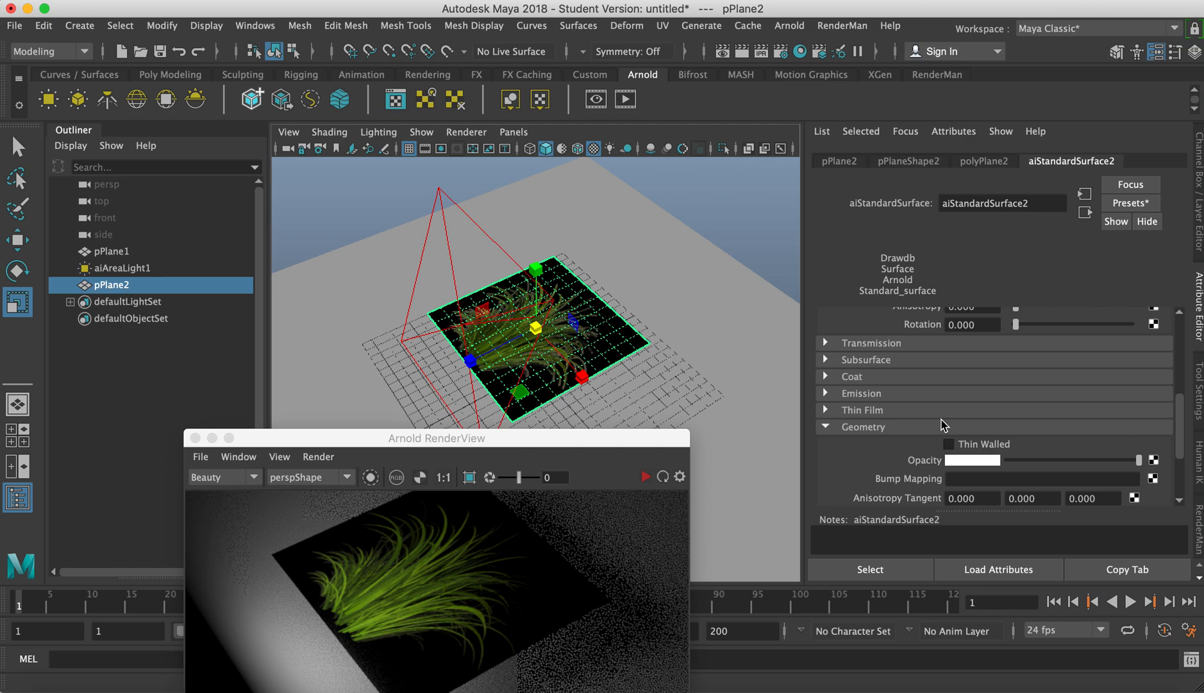
left_click(824, 427)
scroll(931, 352, "up", 2)
scroll(931, 351, "down", 4)
scroll(931, 351, "up", 3)
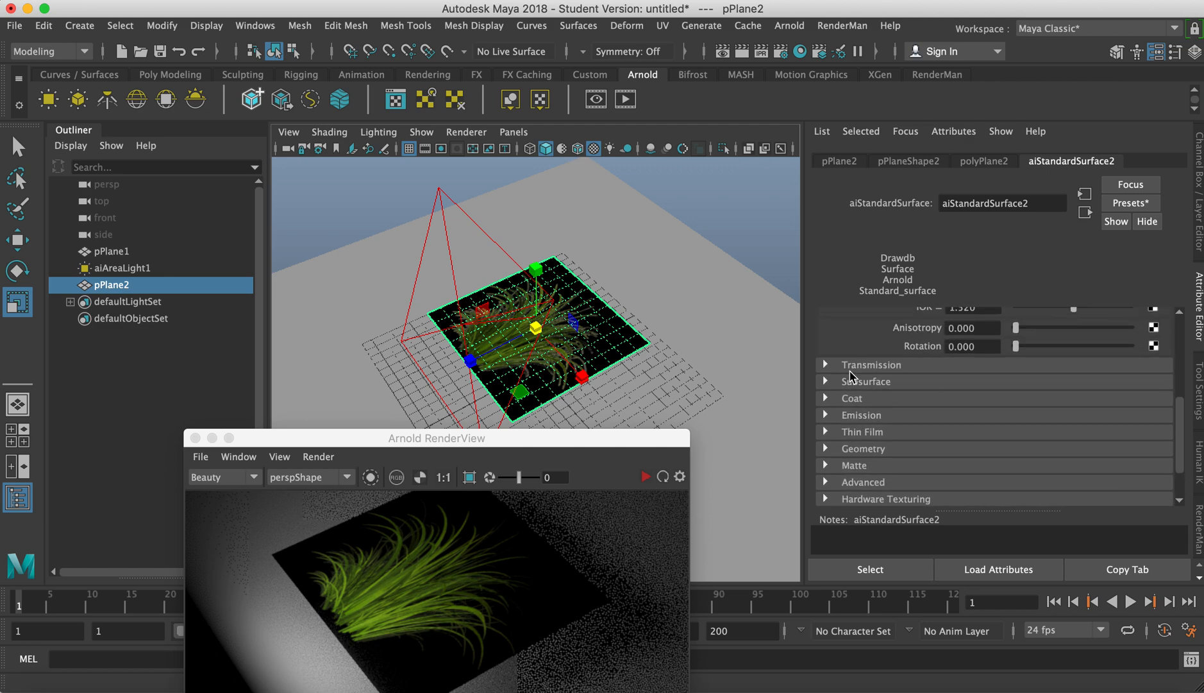
scroll(854, 378, "up", 5)
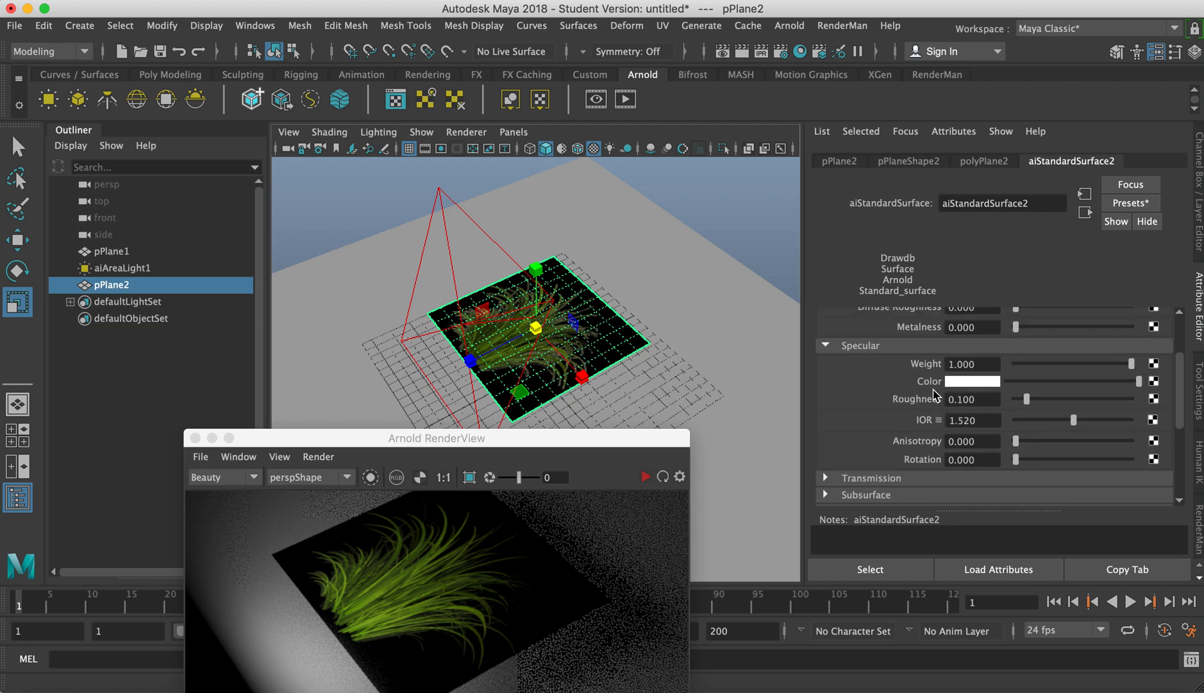
scroll(935, 393, "down", 5)
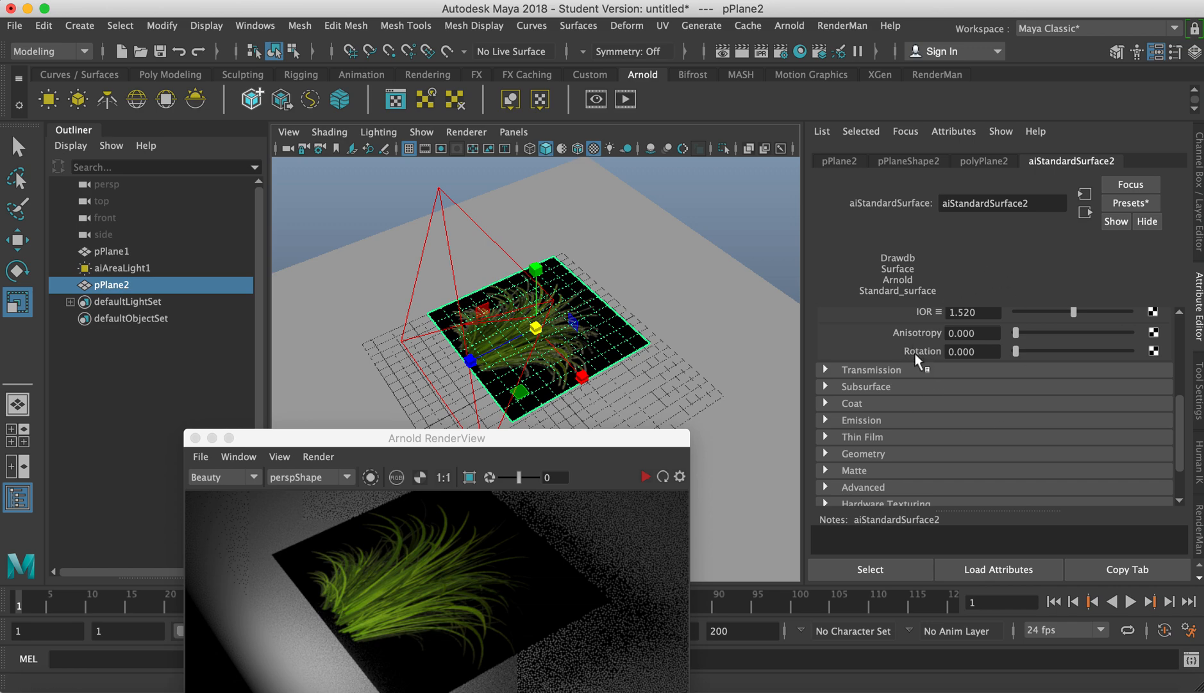
scroll(916, 356, "down", 2)
left_click(826, 412)
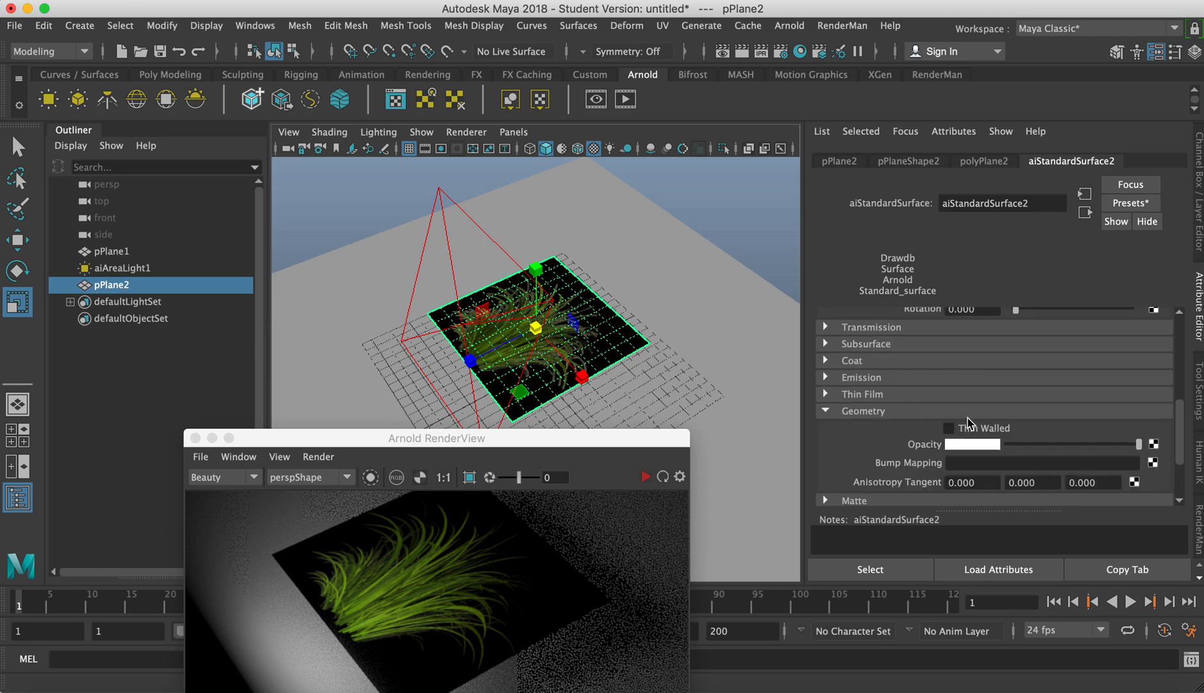
scroll(971, 423, "down", 3)
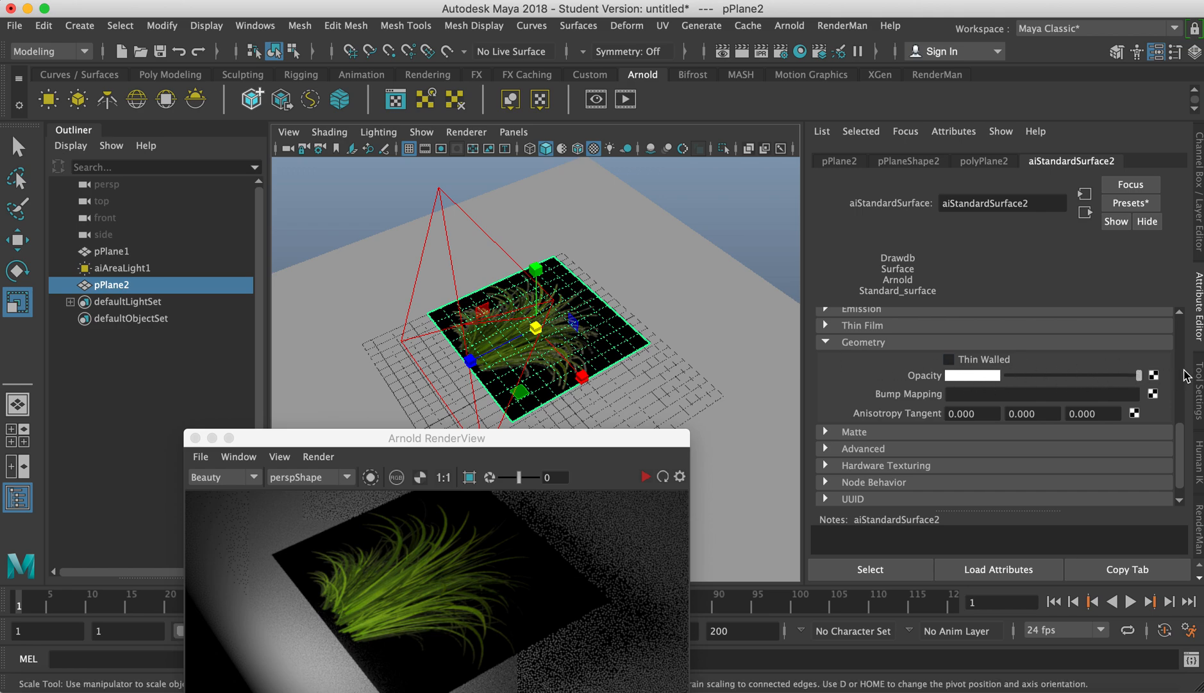
Step: Map the opacity of aiStandardSurface2 with a file texture that loads alphaMaskGrass2.jpg from the wk13-1 folder
left_click(1154, 376)
left_click(605, 201)
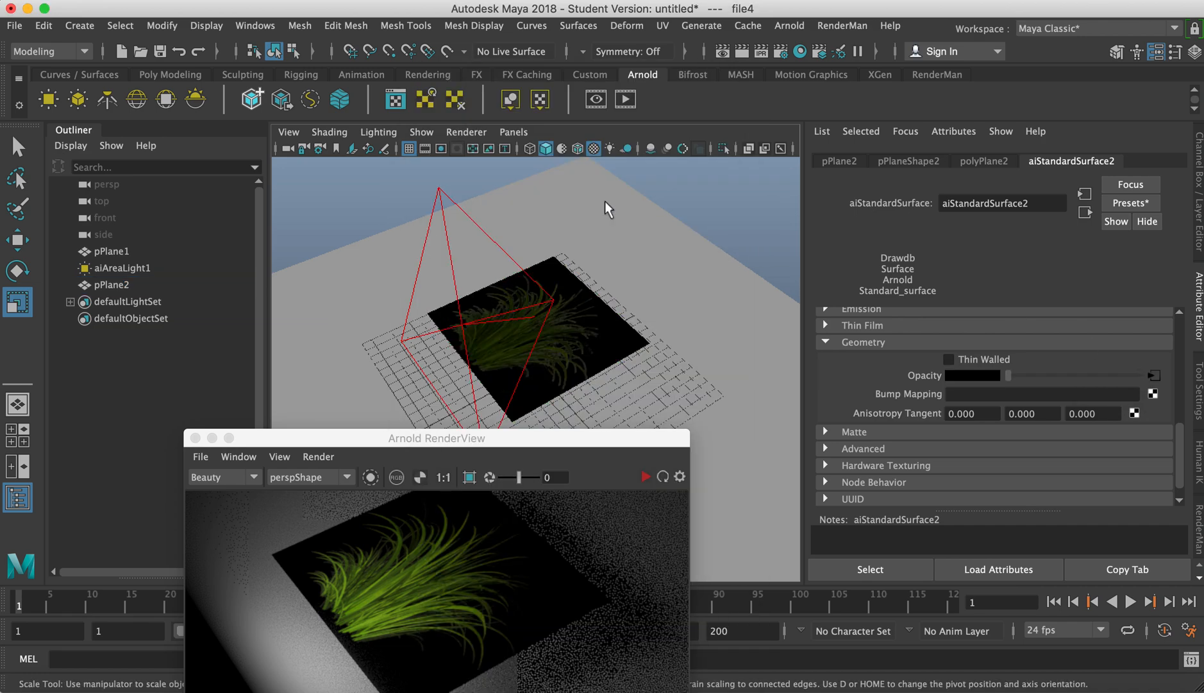
left_click(1158, 390)
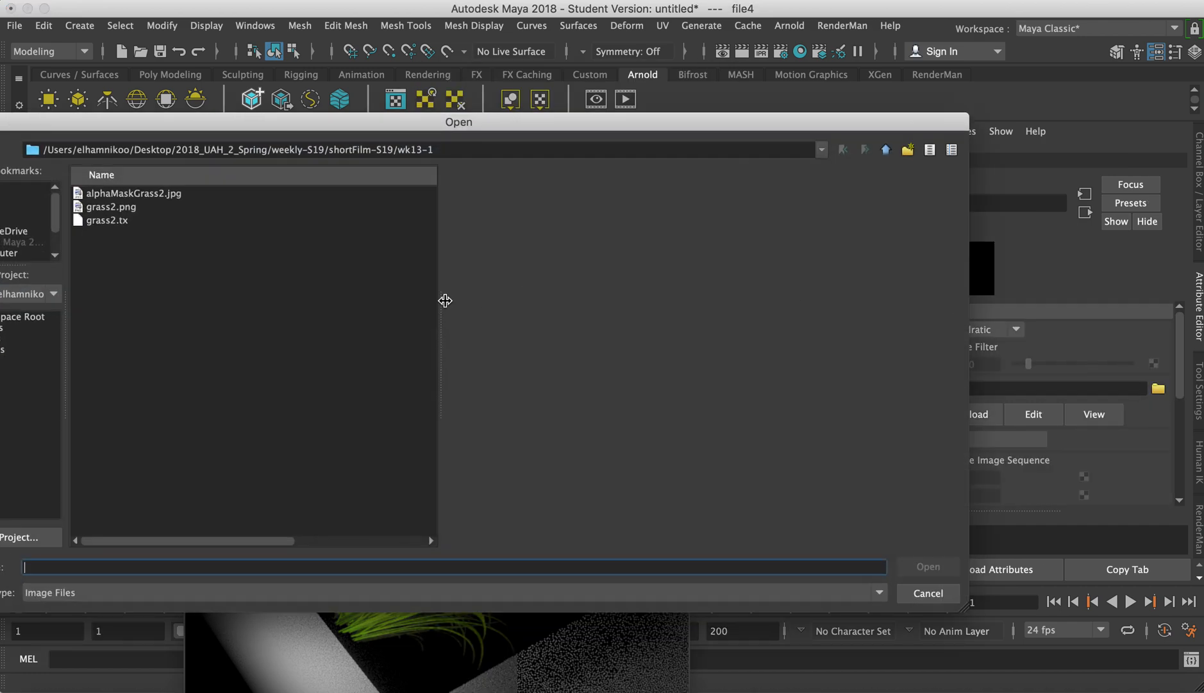
left_click(144, 195)
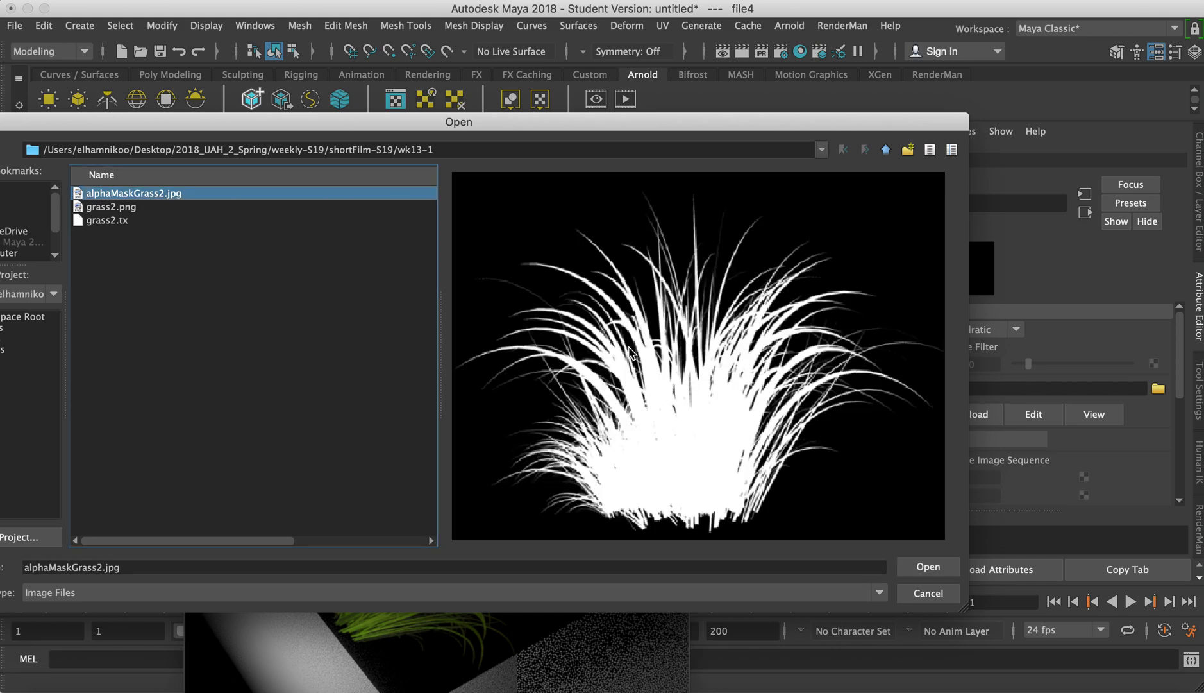
left_click(928, 566)
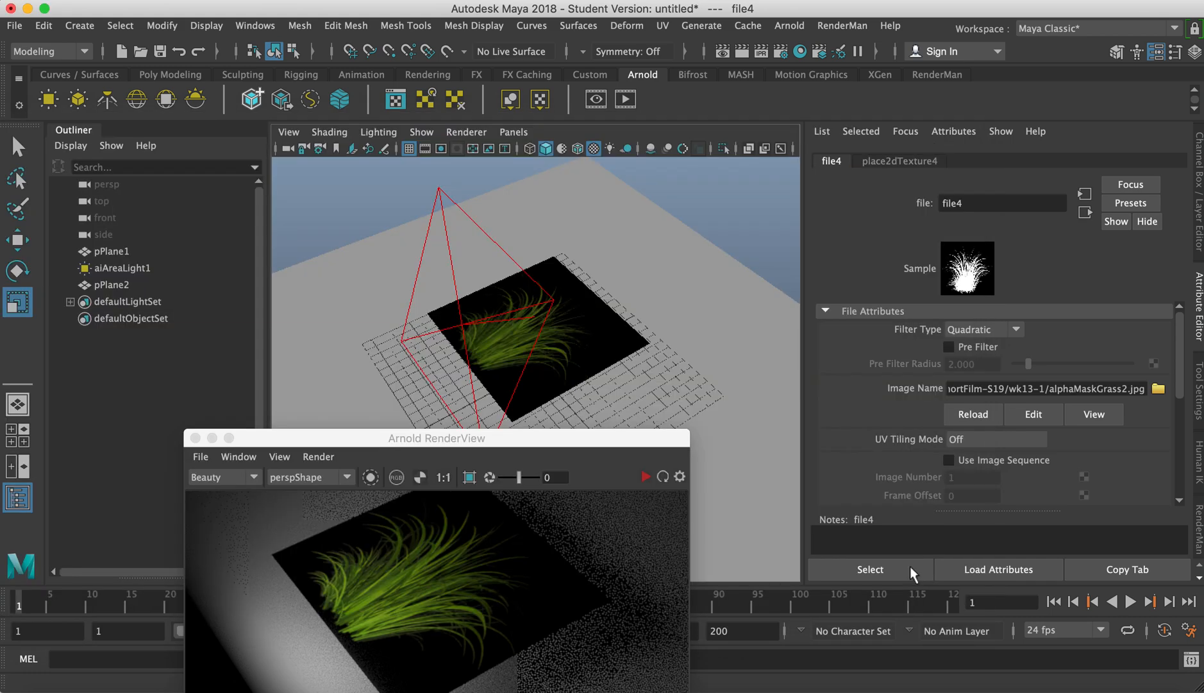
Step: Restart the Arnold render to check the opacity-mapped grass, keeping it running with its window clear of the plane
left_click_drag(542, 444, 613, 284)
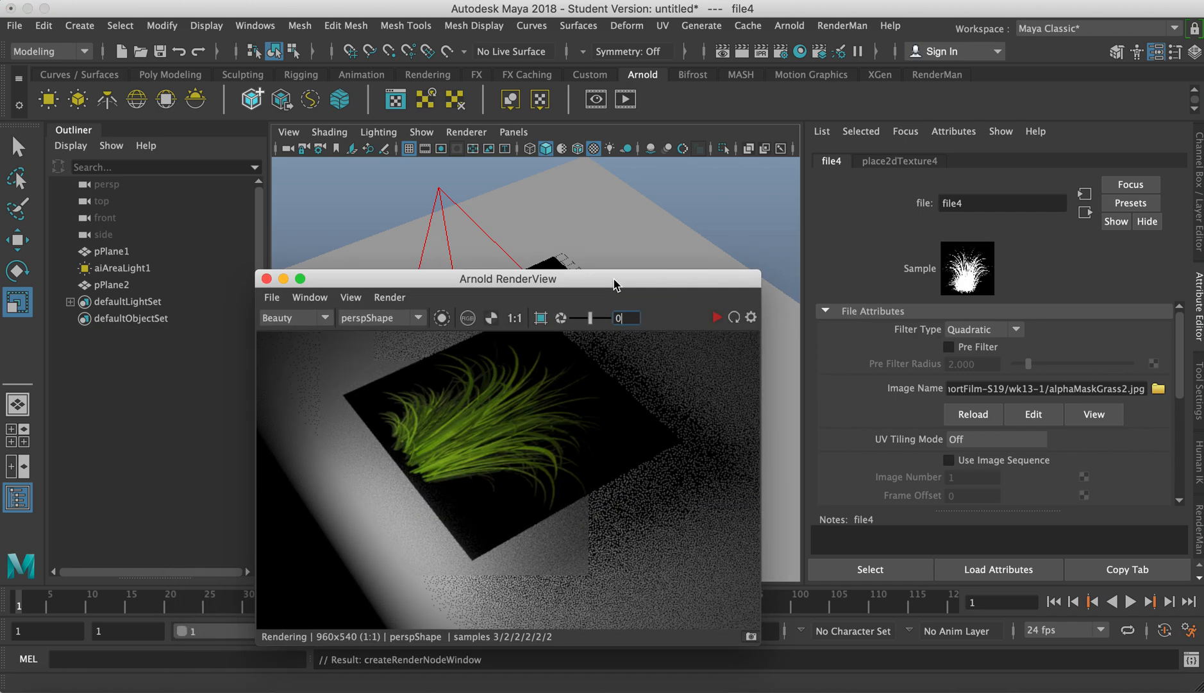
left_click(716, 317)
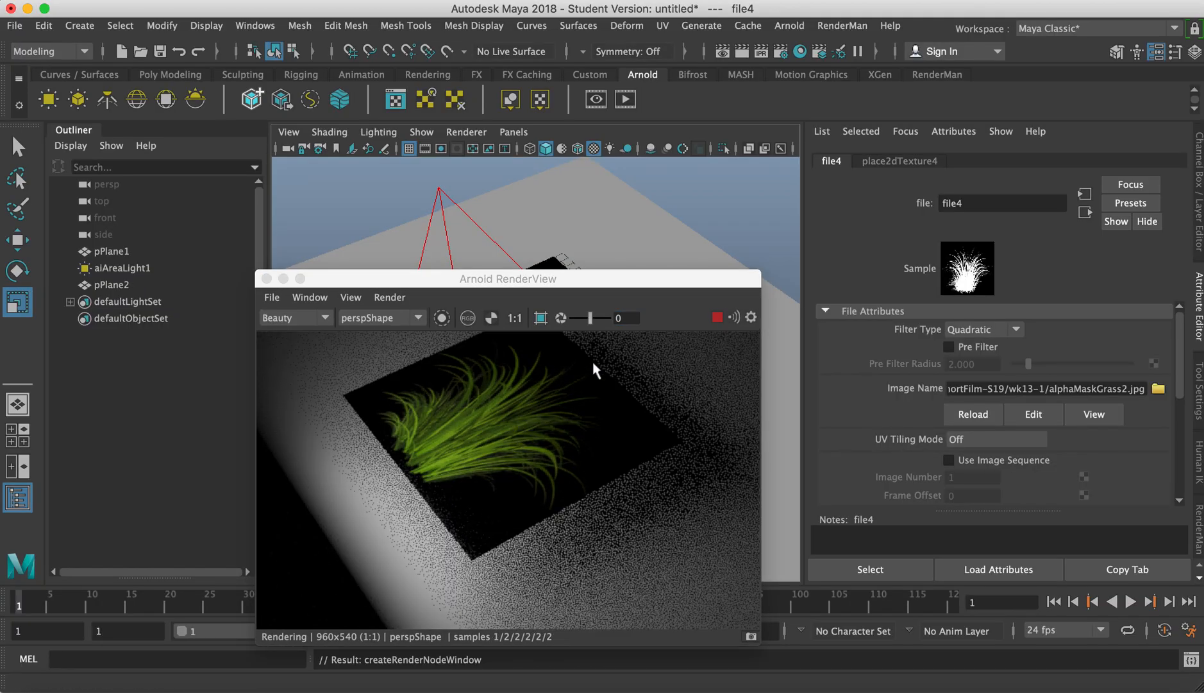
left_click_drag(612, 280, 543, 405)
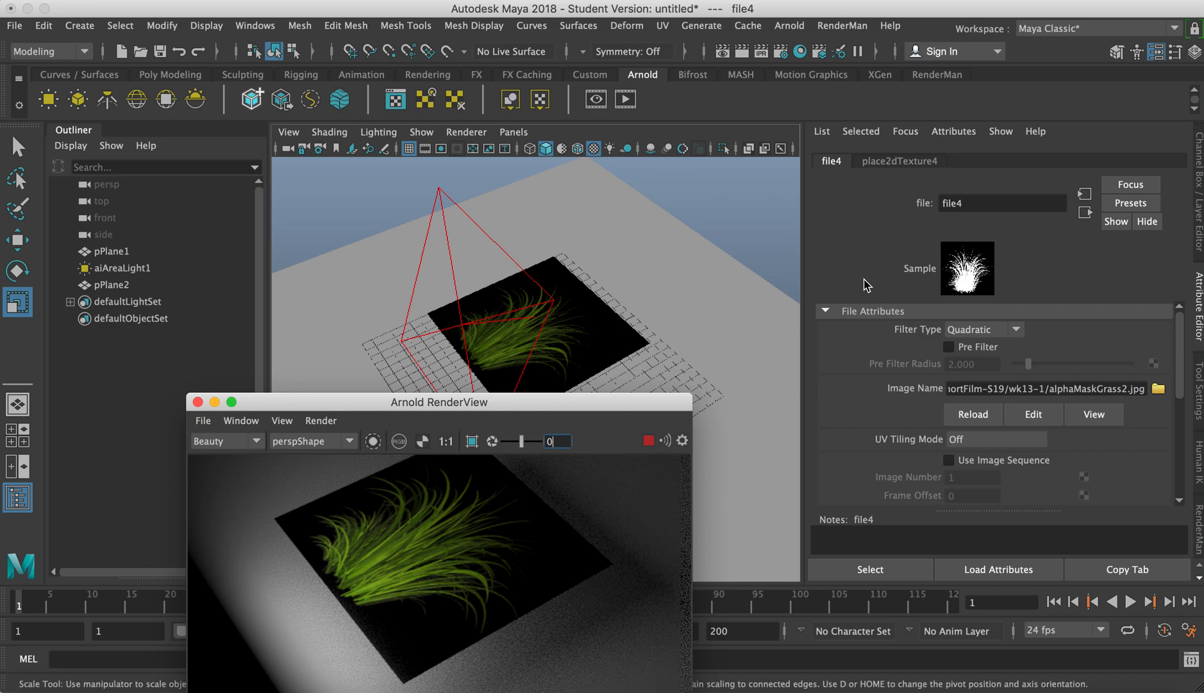
Step: Turn off Opaque in the Arnold settings of the grass plane's shape, pPlaneShape2
left_click(596, 340)
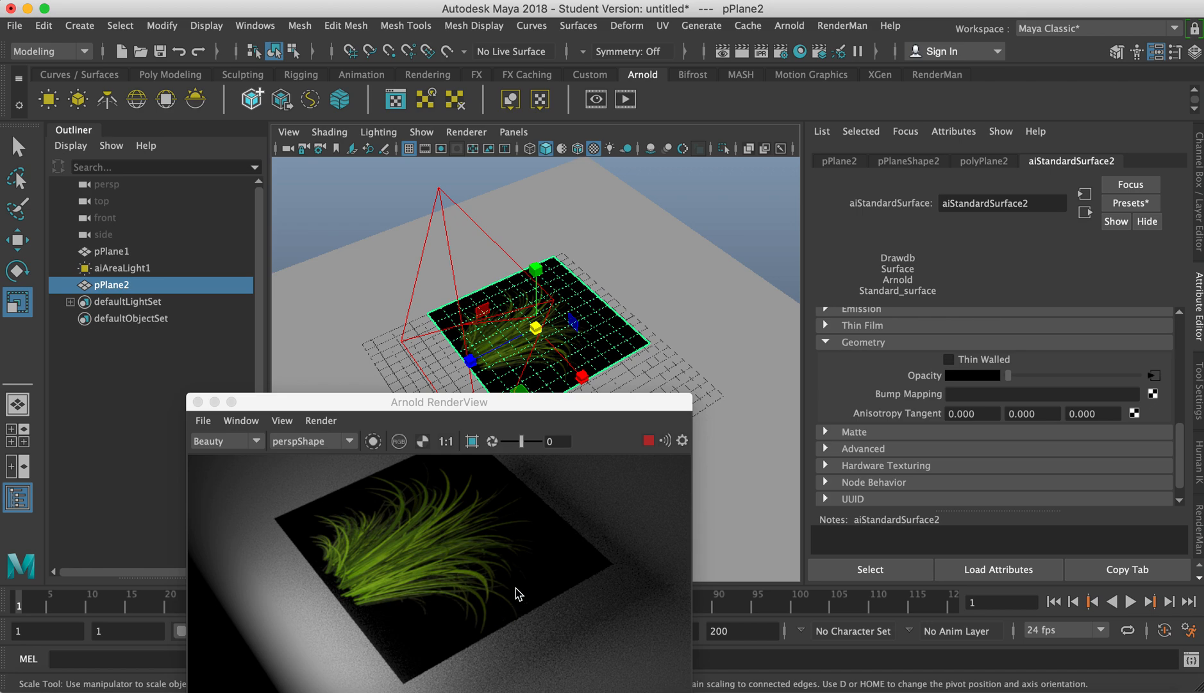
left_click(910, 161)
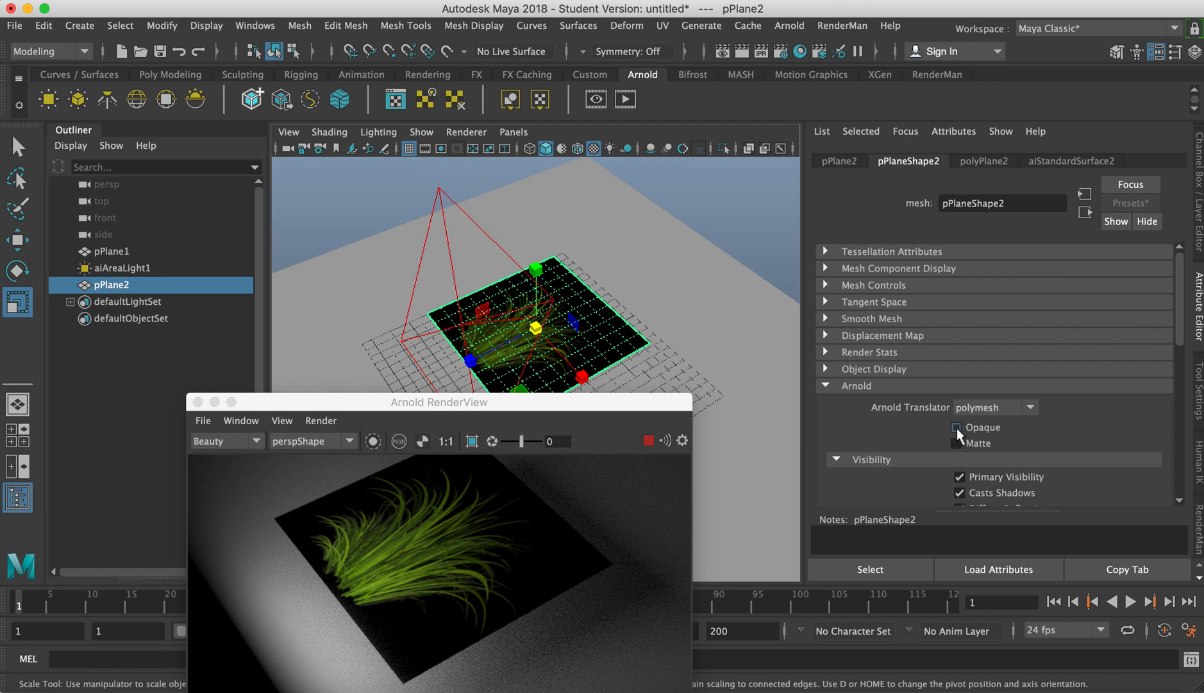
left_click(956, 427)
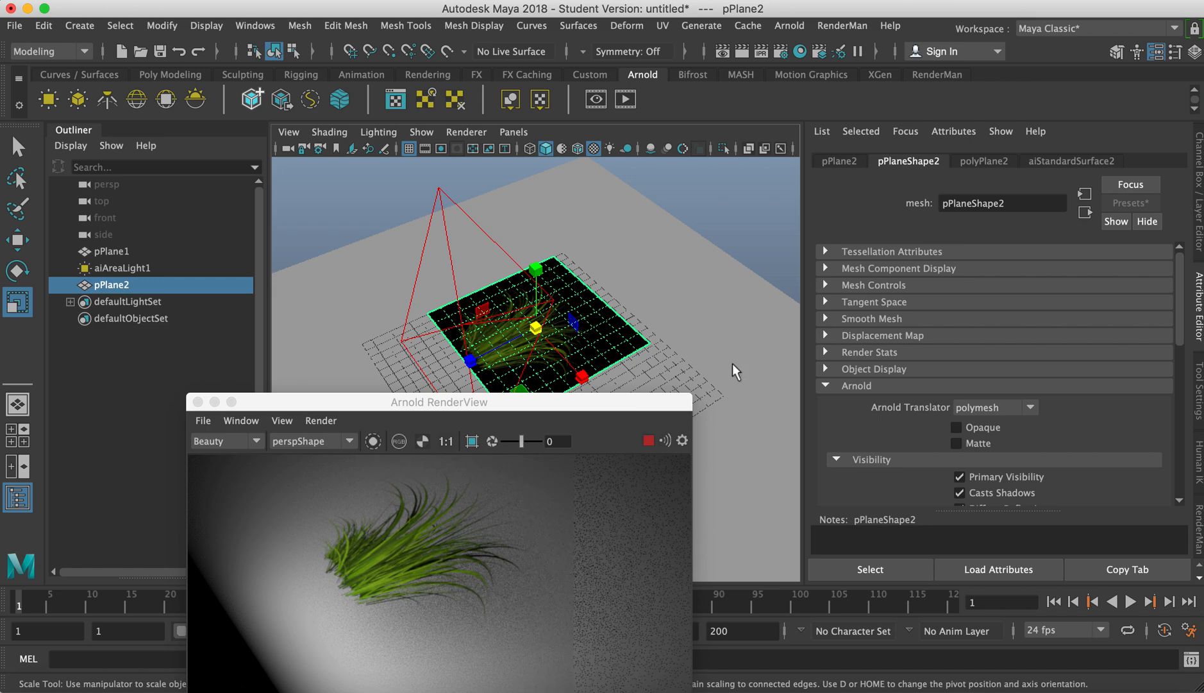
Step: Enable Thin Walled in the Geometry settings of the grass plane's aiStandardSurface2 material
left_click(1076, 161)
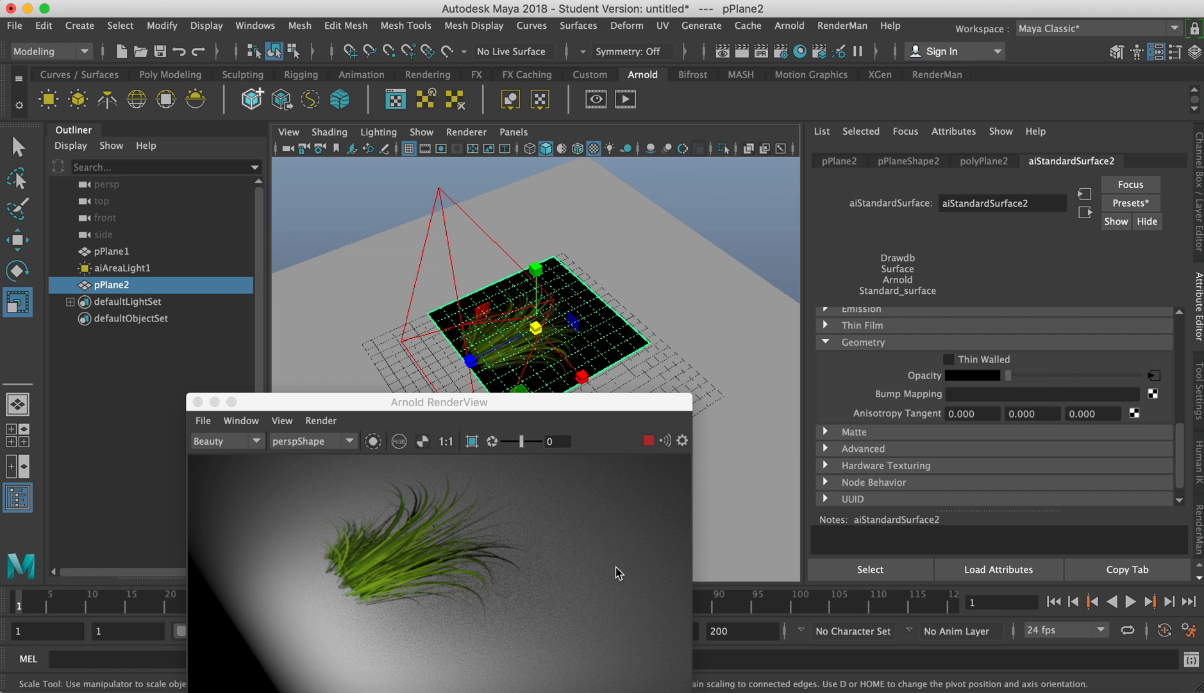
left_click(959, 362)
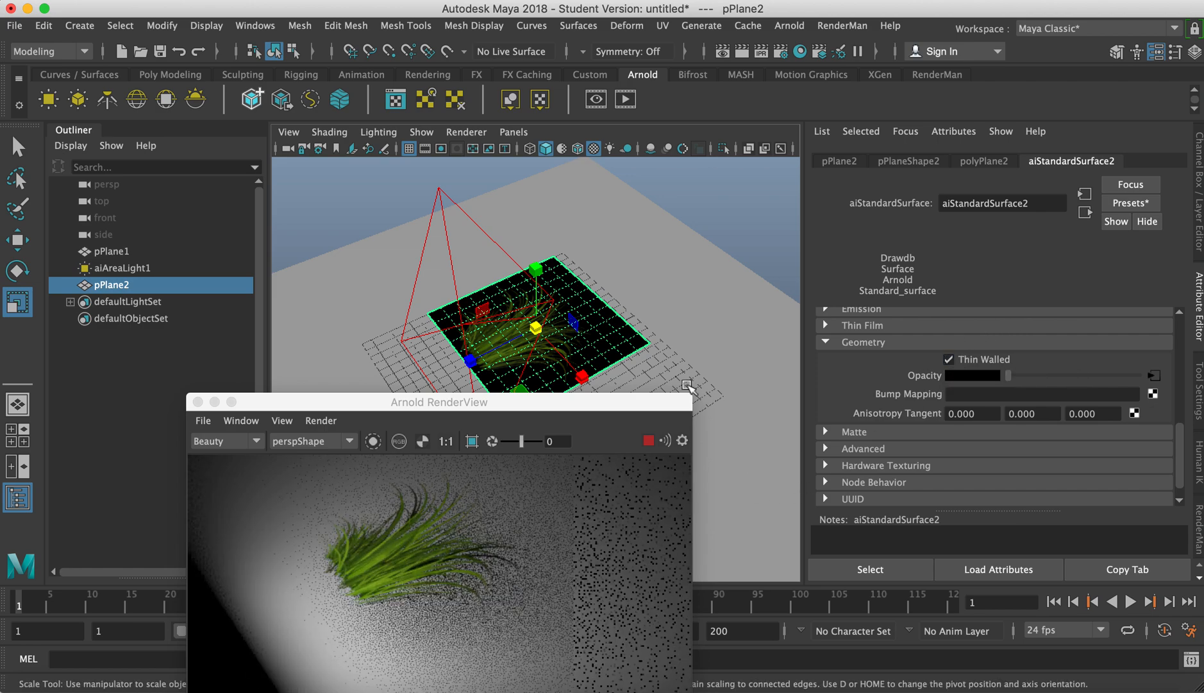
left_click_drag(621, 407, 562, 361)
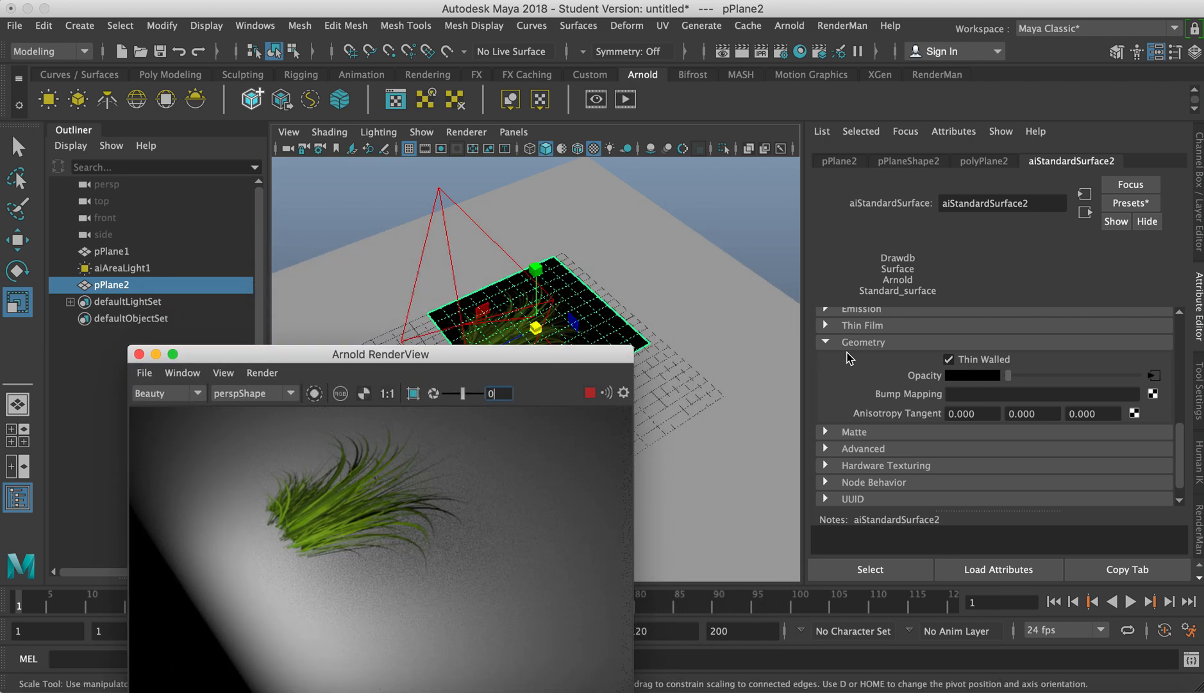
scroll(917, 363, "up", 5)
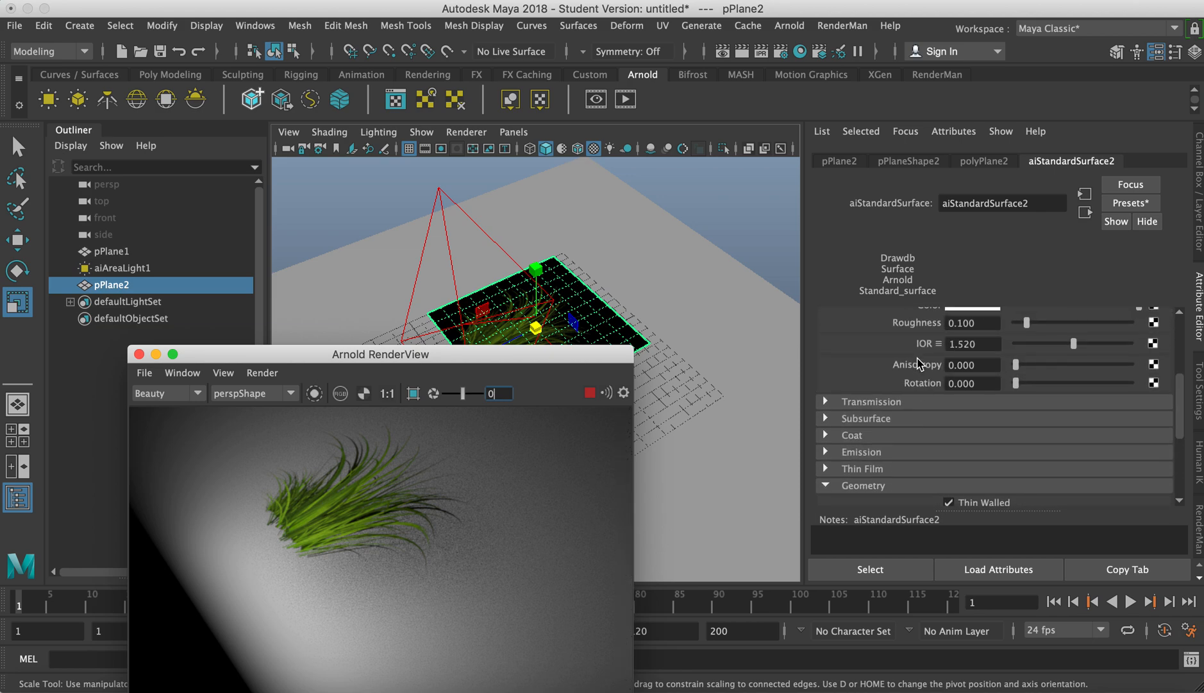
Step: Set the Viewport 2.0 transparency algorithm to Alpha Cut, close the renderer settings and bring the render window over the viewport
left_click_drag(445, 361, 1017, 247)
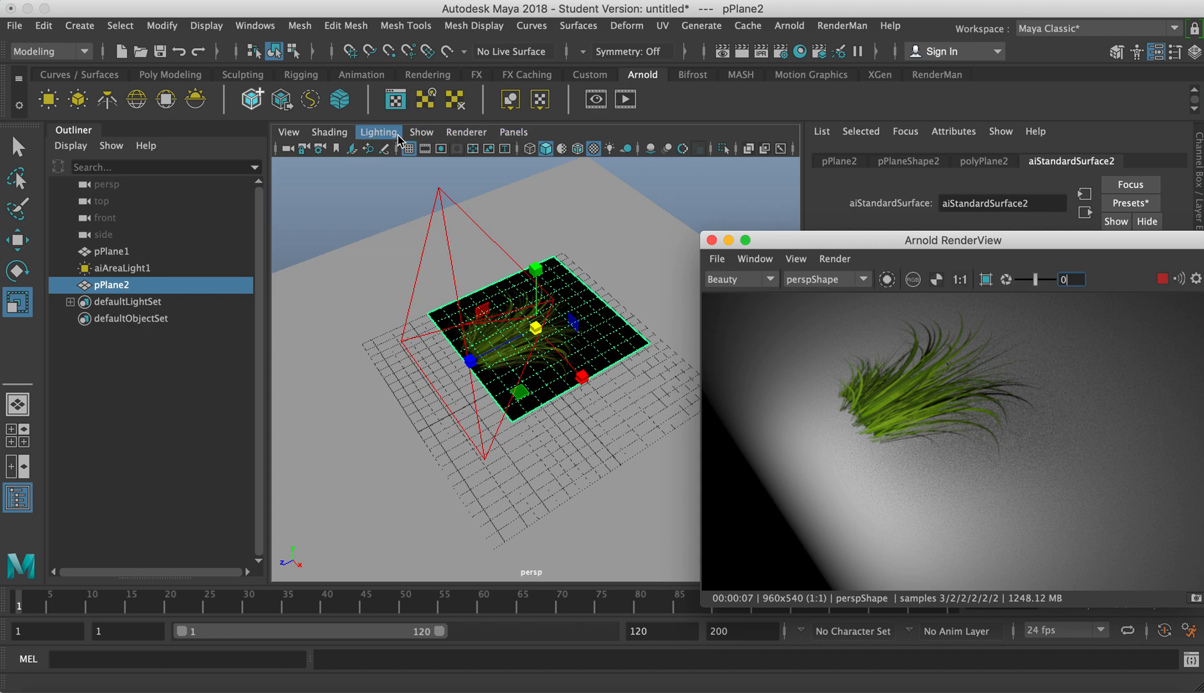
left_click(479, 131)
left_click(480, 132)
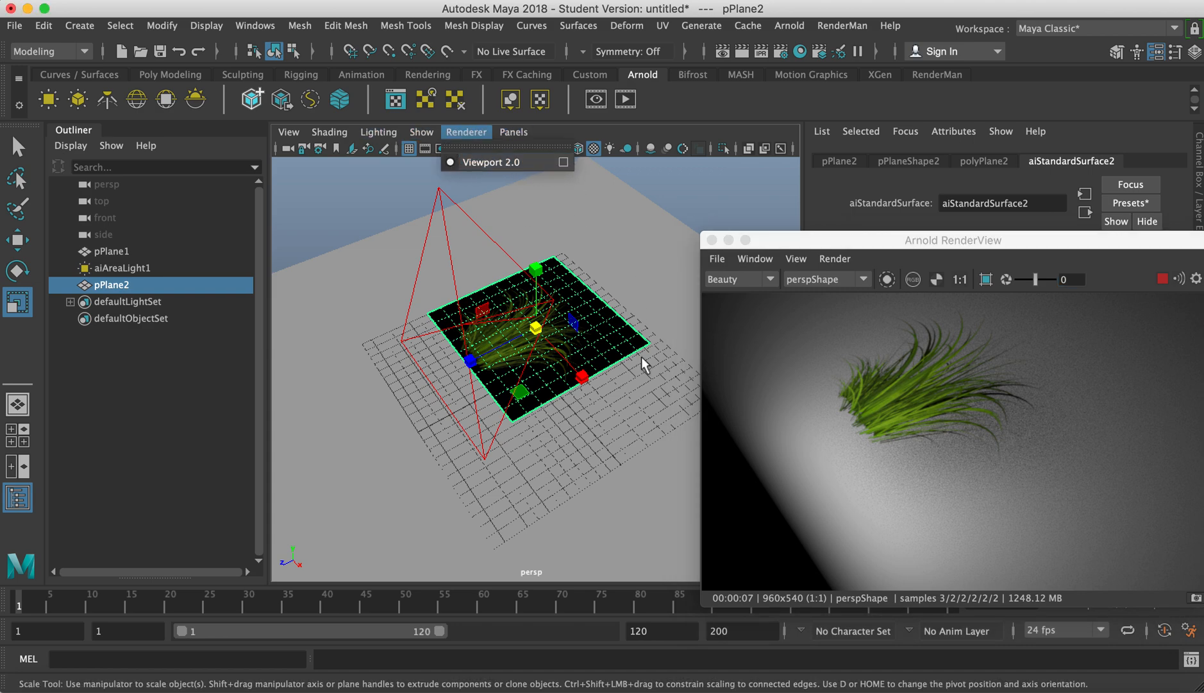
left_click(564, 162)
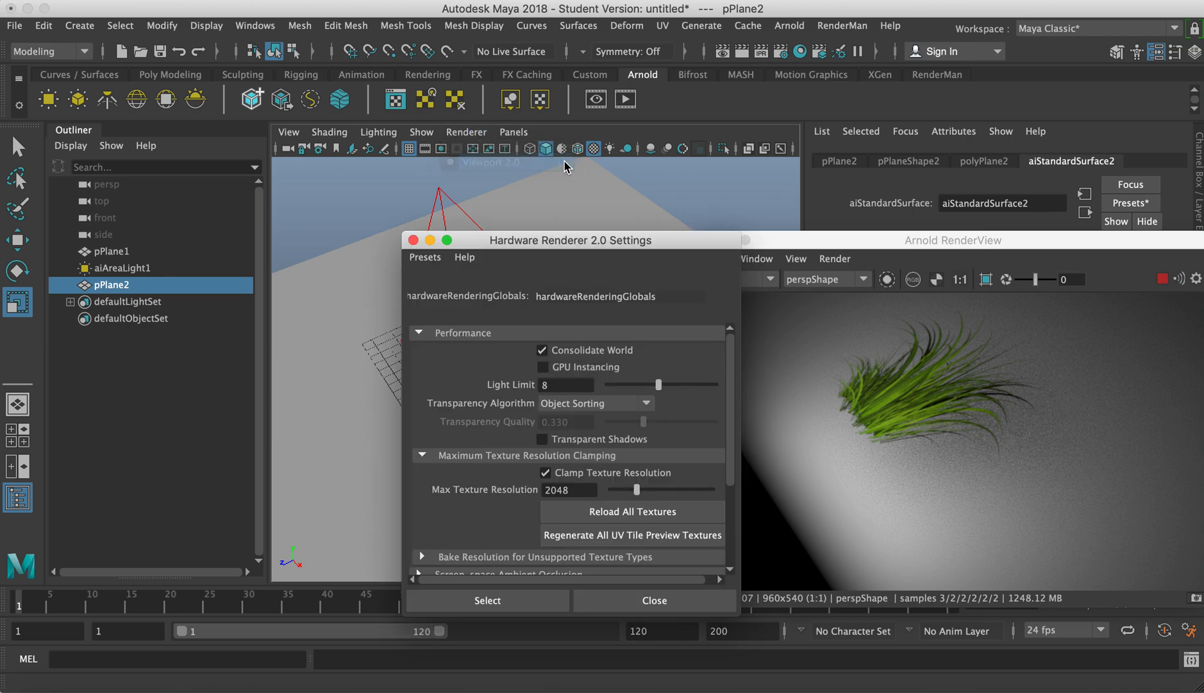
left_click_drag(576, 243, 425, 144)
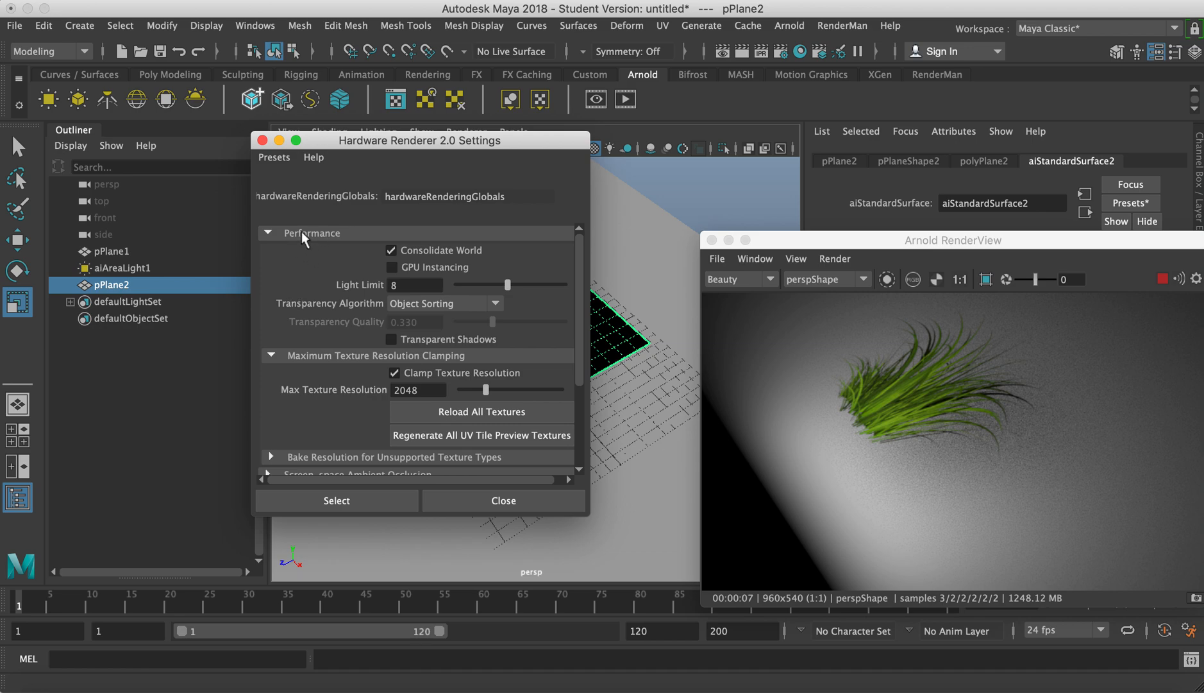
left_click(457, 304)
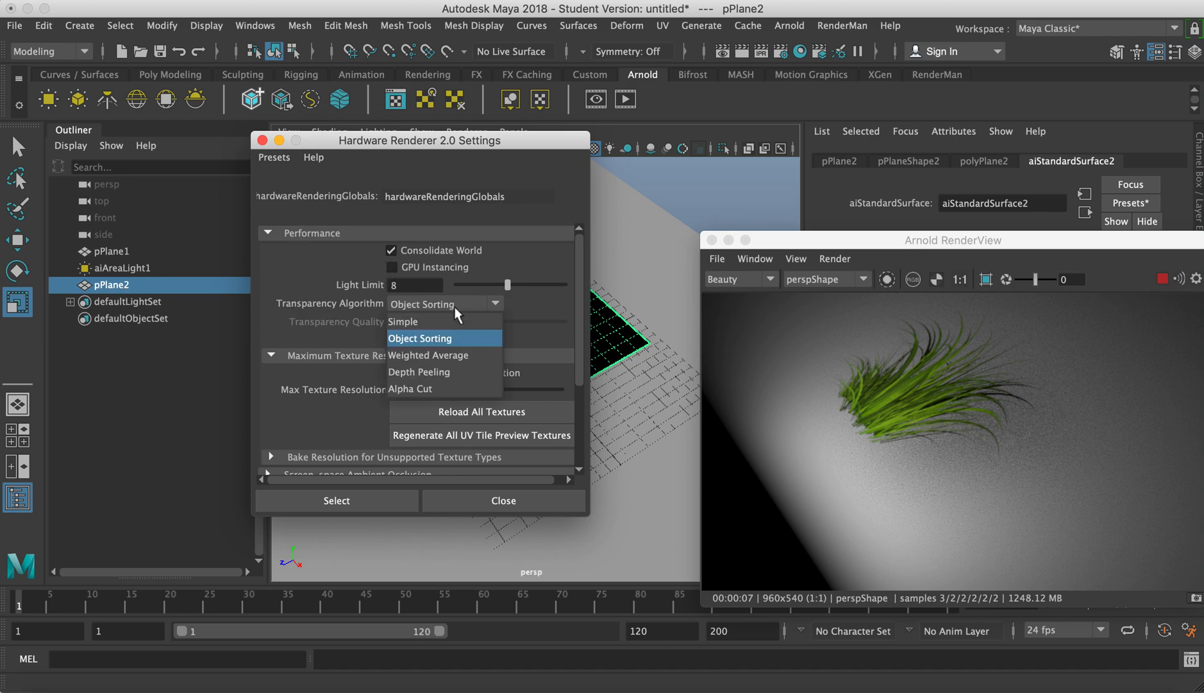
left_click(422, 389)
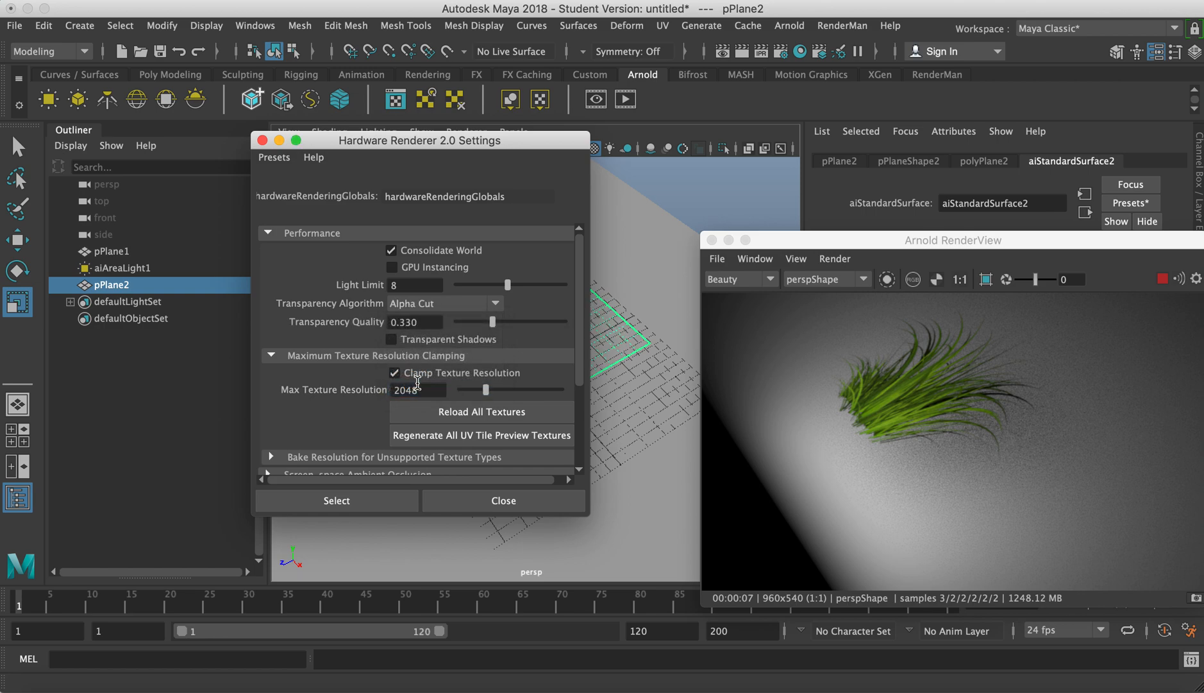
left_click(385, 500)
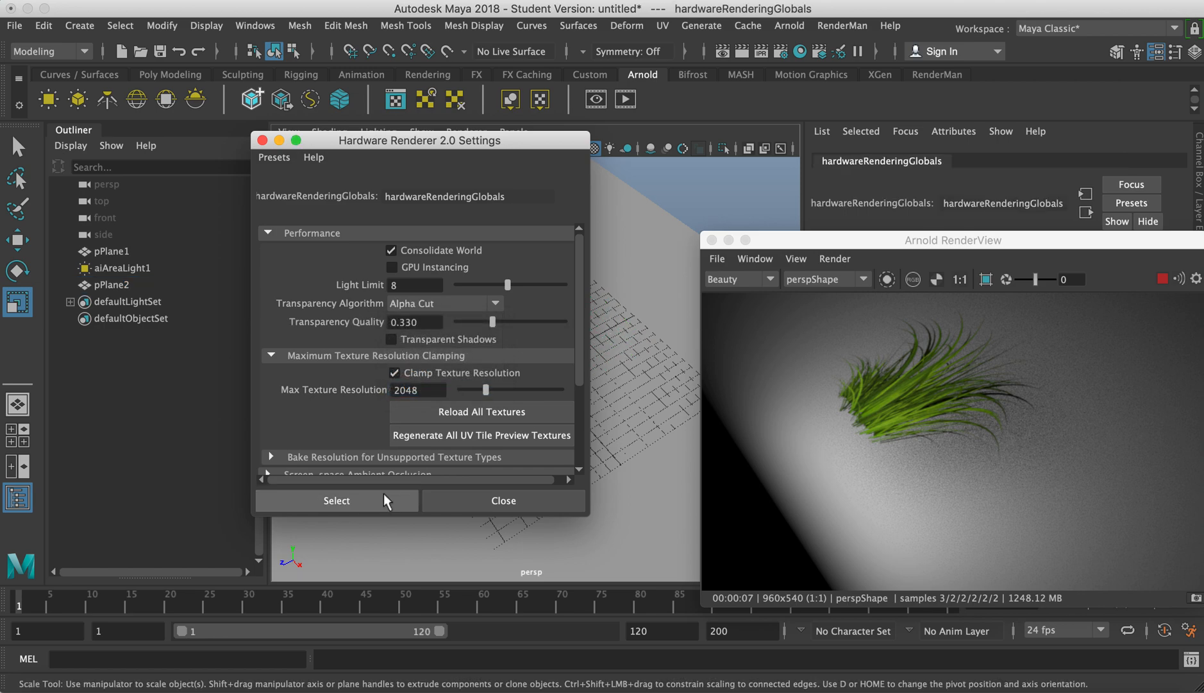
left_click(500, 501)
left_click_drag(801, 243, 386, 185)
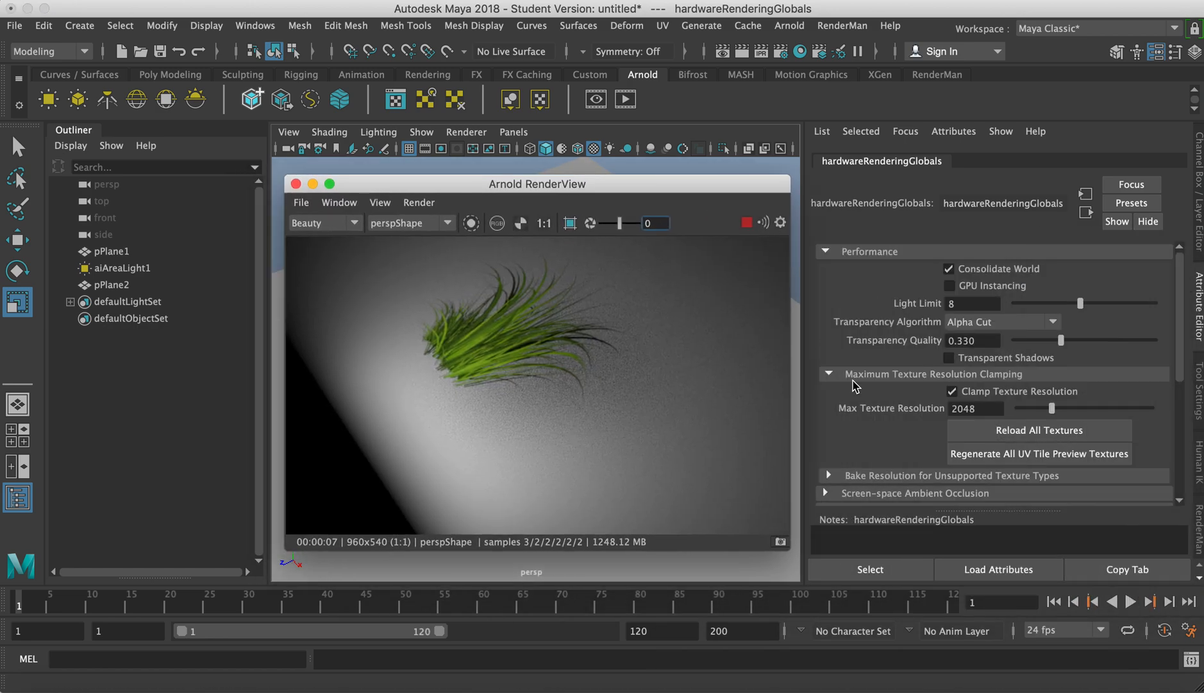